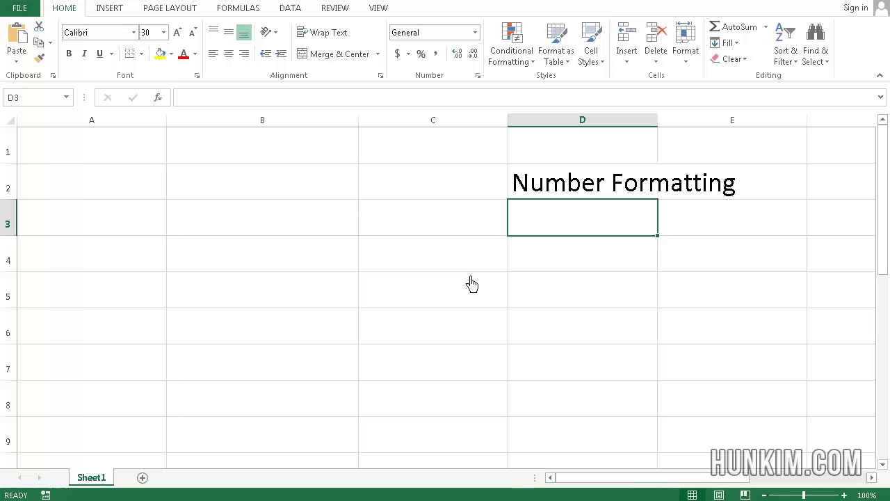
Enter 12.34 in cell B3.
left_click(455, 260)
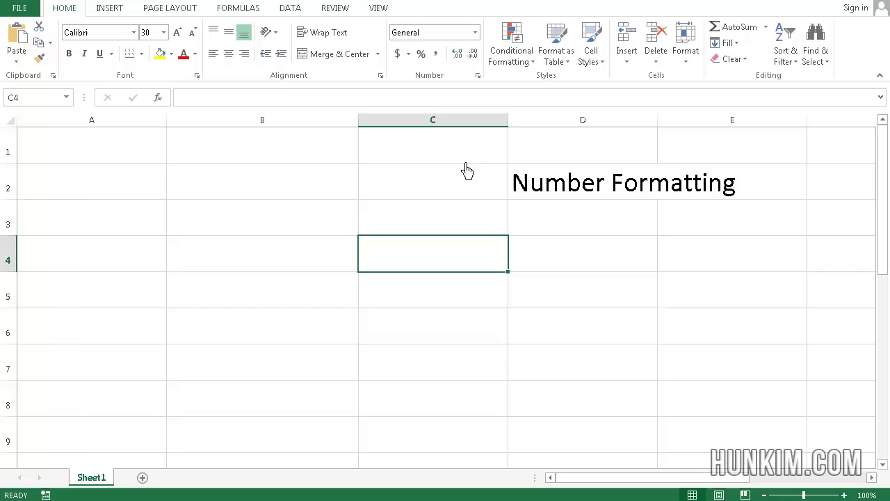
left_click(250, 198)
left_click(245, 234)
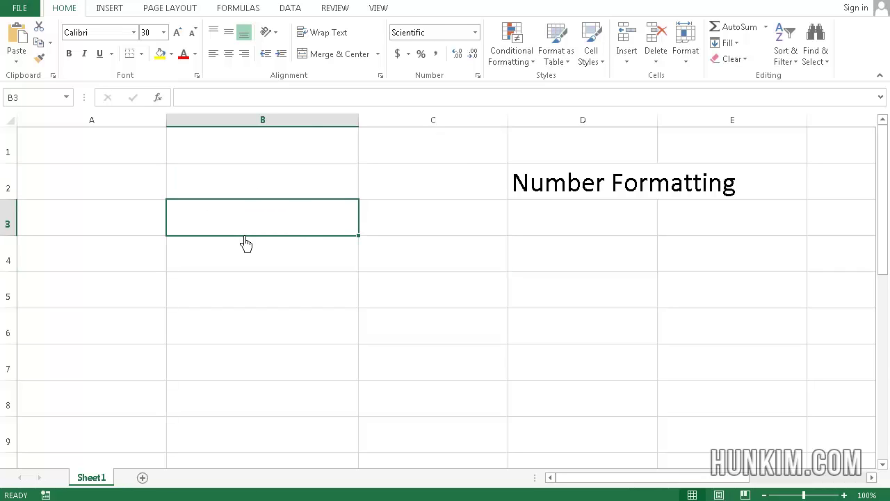
type("12.")
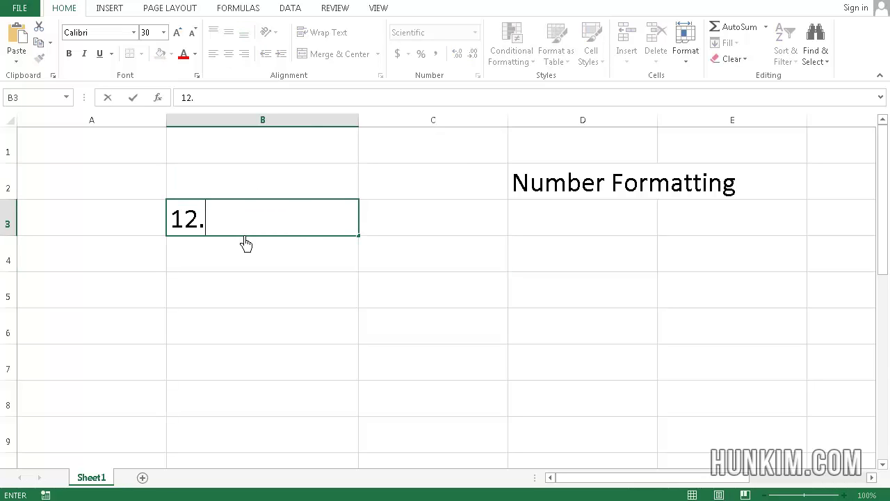
type("34")
key("Return")
Switch B3 from Scientific to General number format so it shows 12.34.
key("Up")
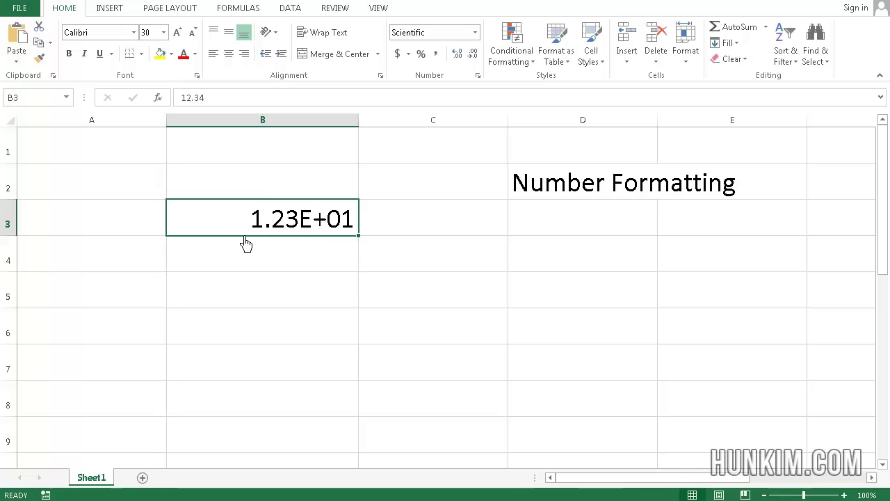
left_click(476, 33)
left_click(452, 66)
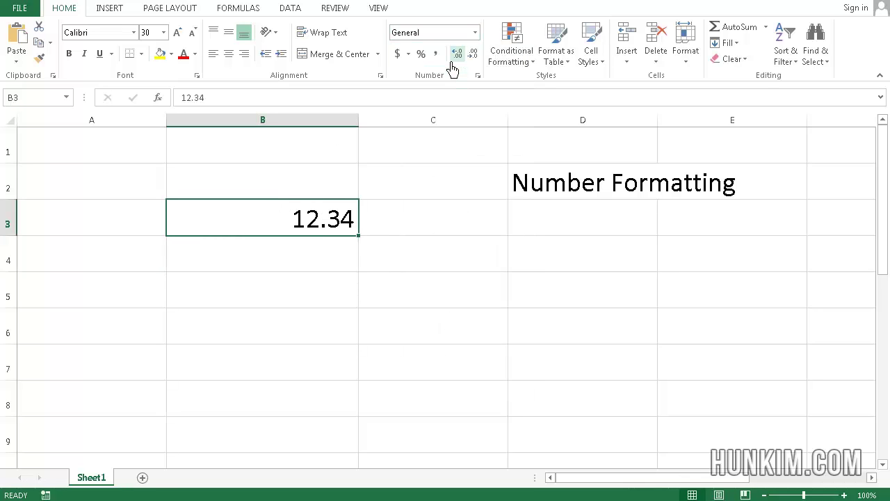
left_click(326, 255)
left_click(325, 223)
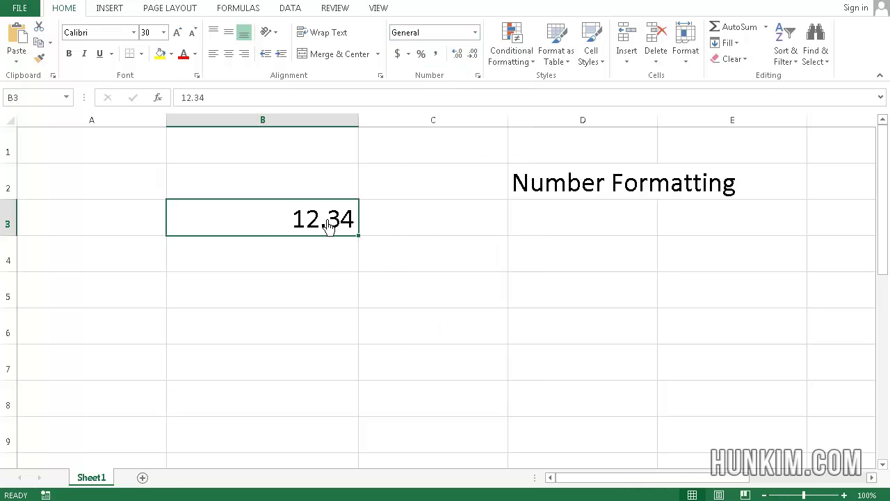
Give B3 the dollar Accounting format and enter 199.99 in B4.
left_click(397, 60)
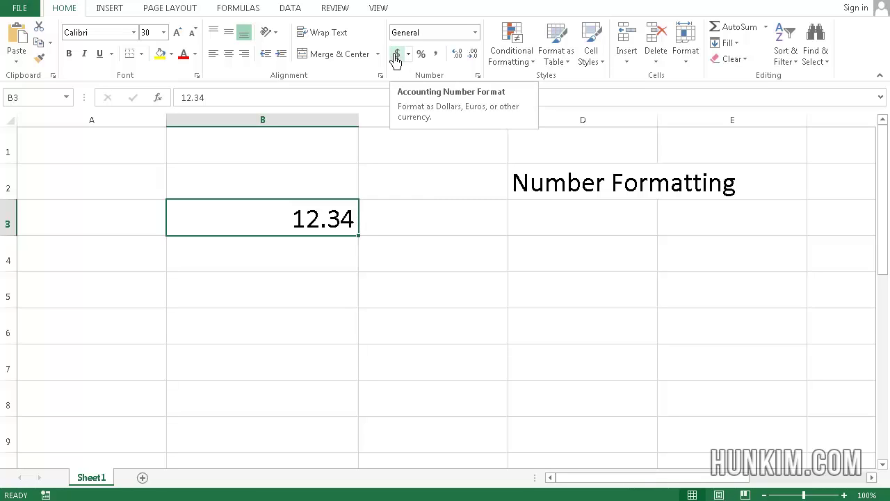
left_click(396, 60)
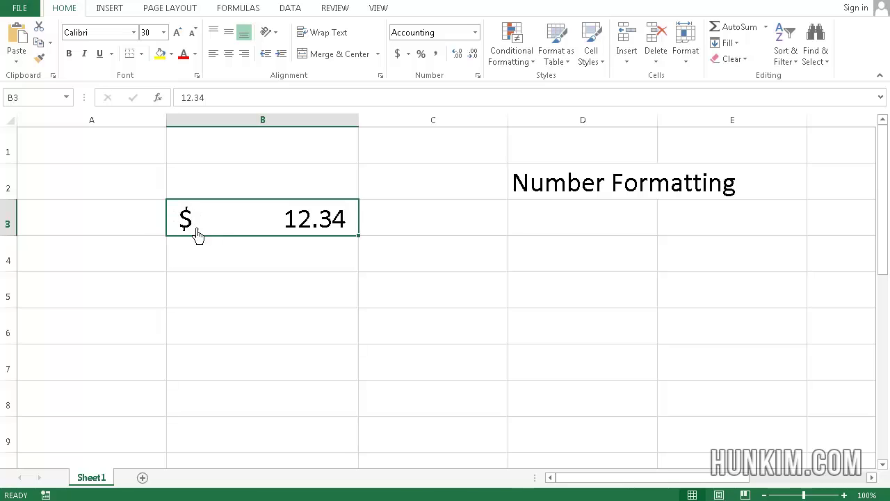
left_click(296, 275)
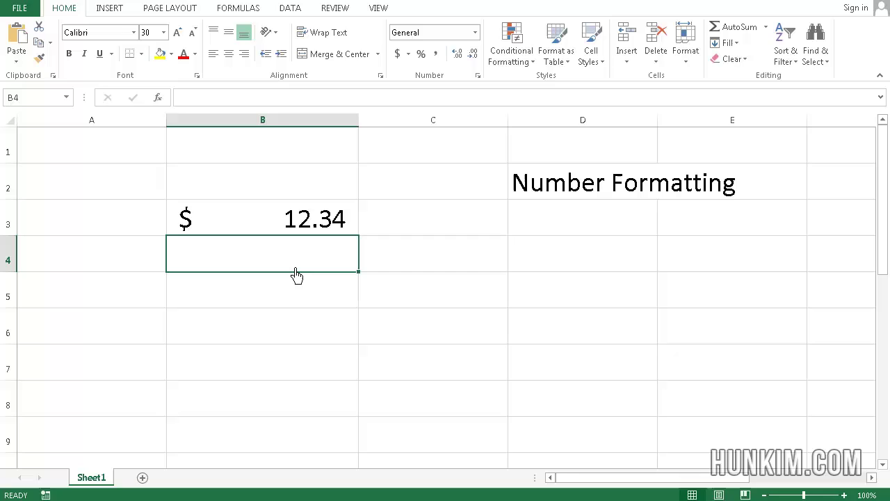
type("199.99")
key("Return")
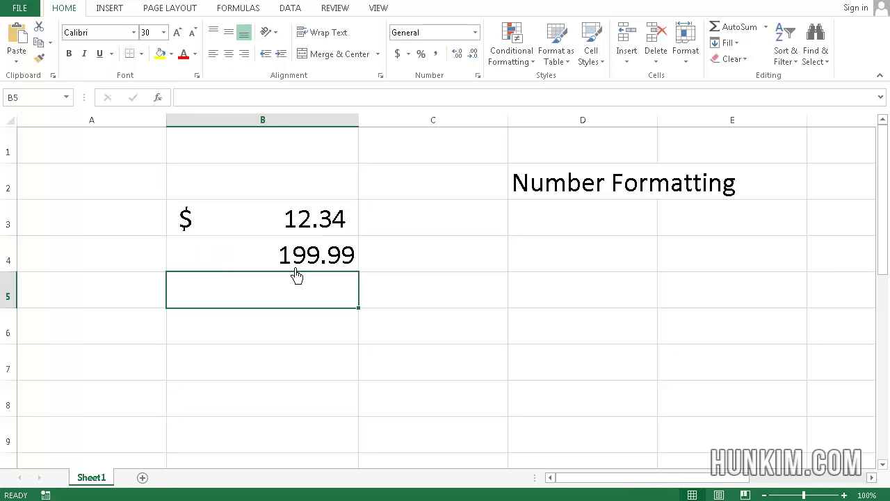
Apply dollar Accounting format to all of column B, showing $ 12.34 and $ 199.99.
left_click(296, 276)
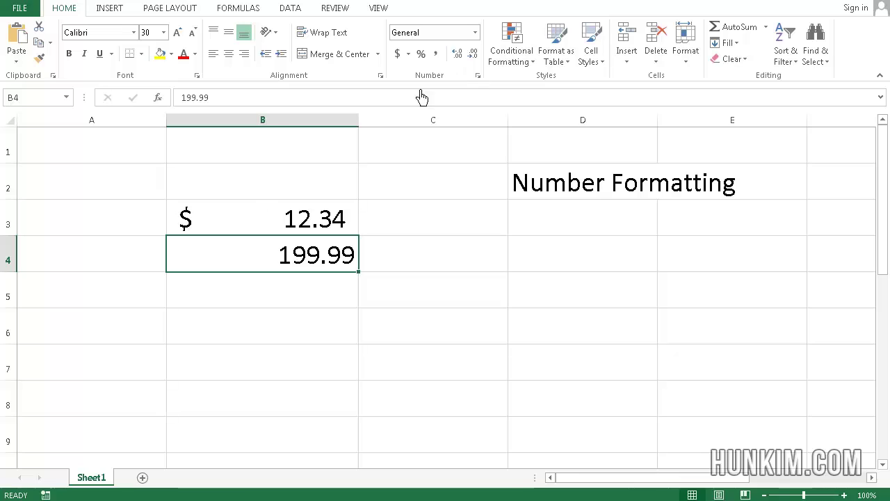
left_click_drag(267, 213, 297, 243)
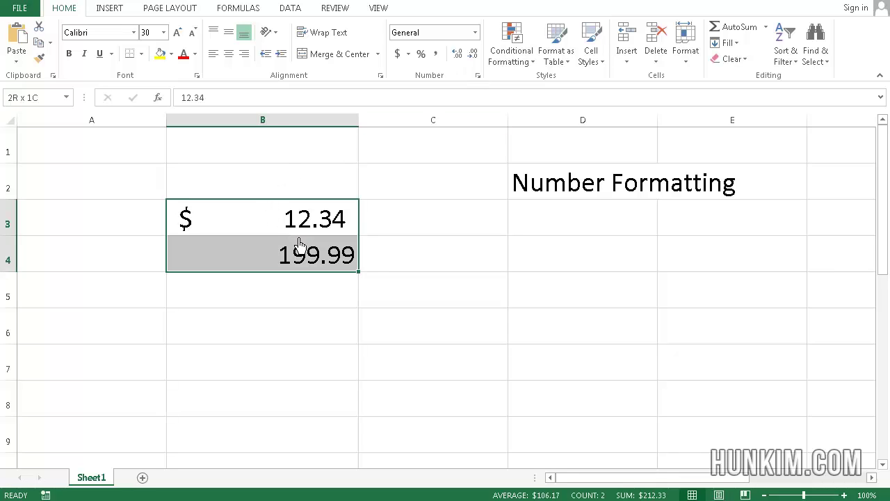
left_click(292, 130)
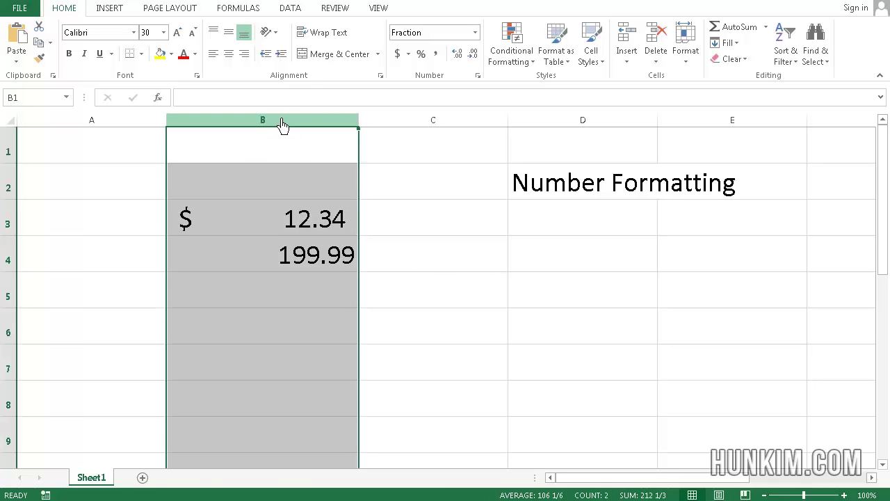
left_click(399, 60)
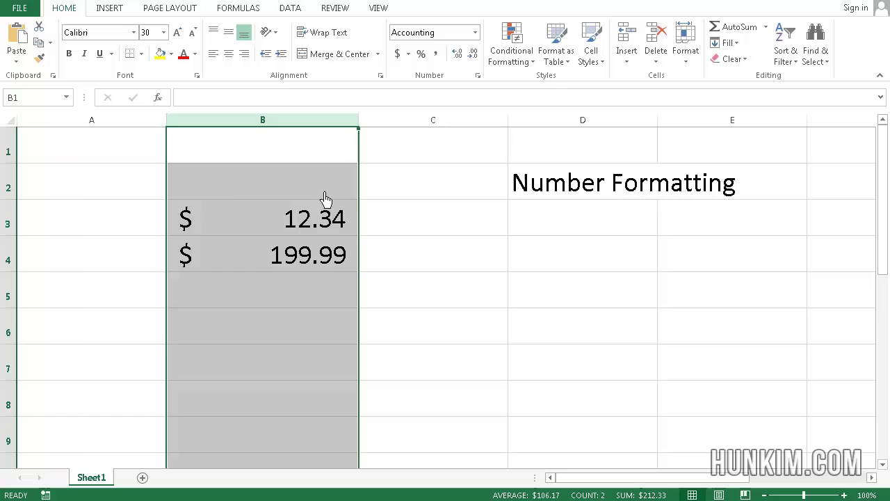
left_click(251, 222)
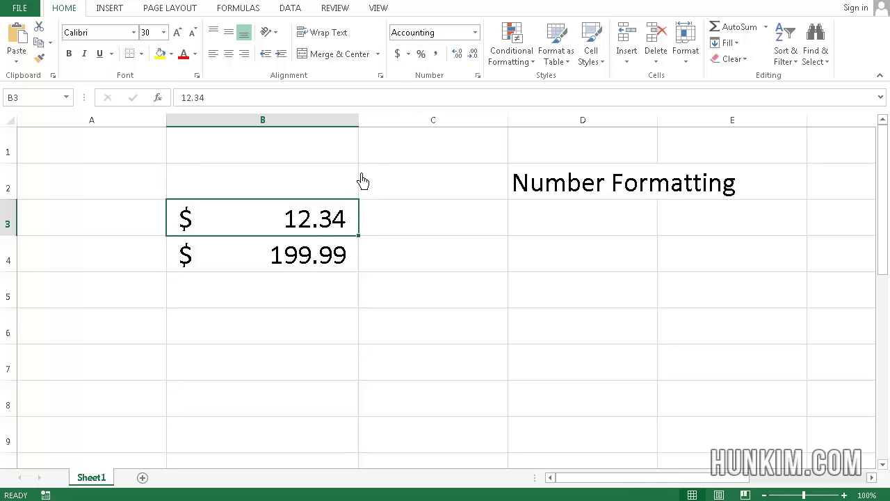
Enter 132.224 in cell B7.
left_click(429, 240)
left_click(320, 362)
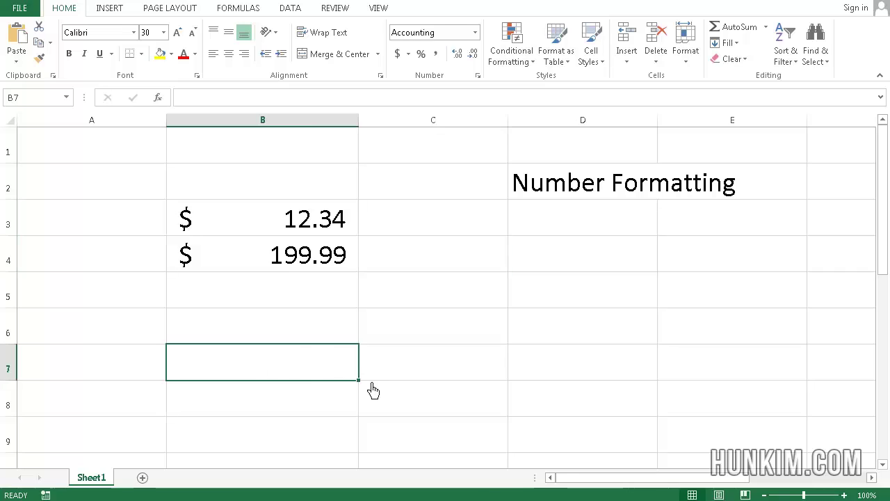
type("132")
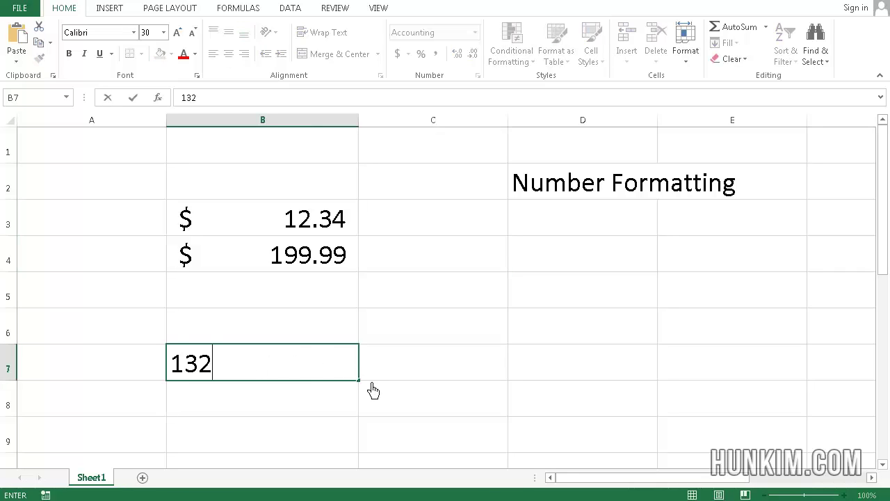
type(".224")
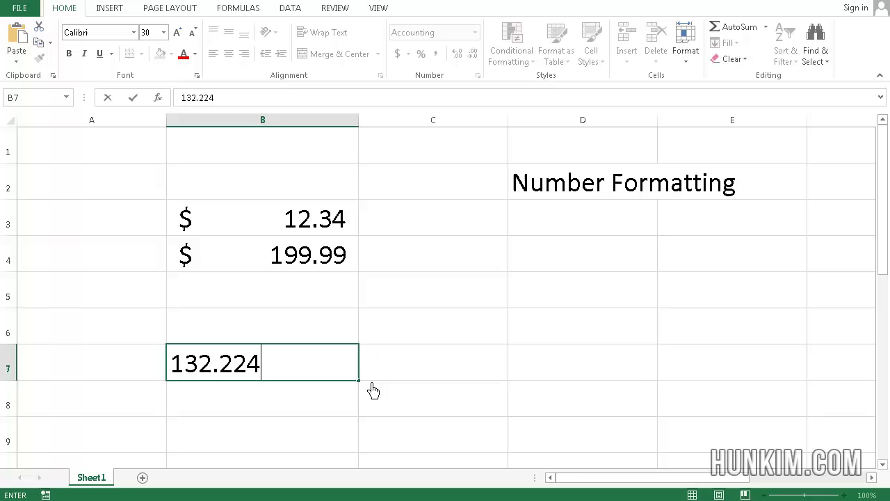
key("Return")
key("Up")
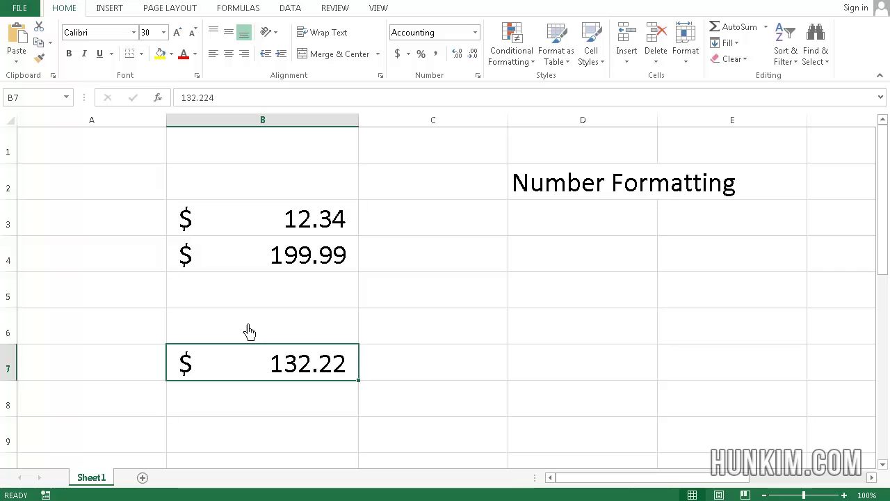
Try General, Text, centring and Accounting on B6:B9, ending with Comma Style.
left_click_drag(249, 332, 290, 425)
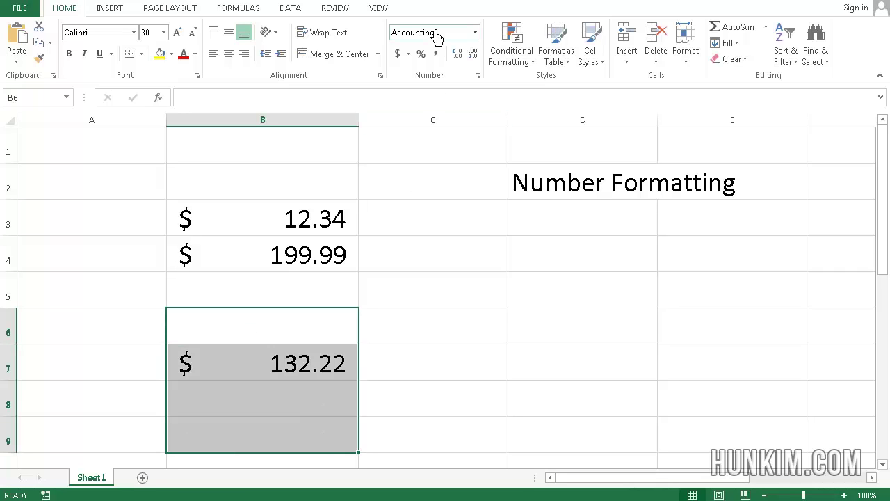
left_click(476, 35)
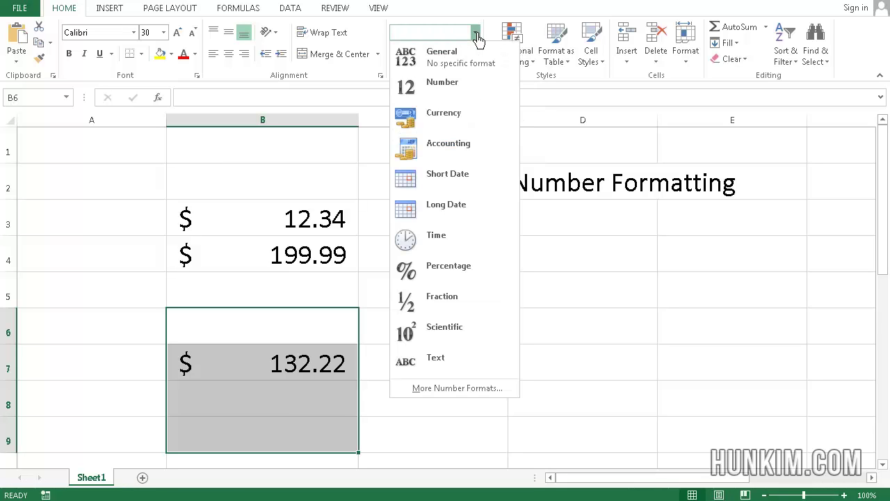
left_click(471, 63)
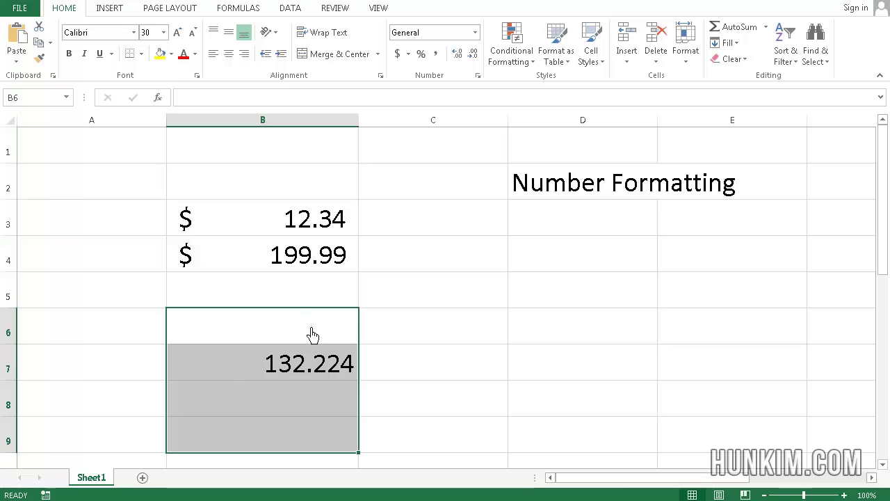
left_click(476, 33)
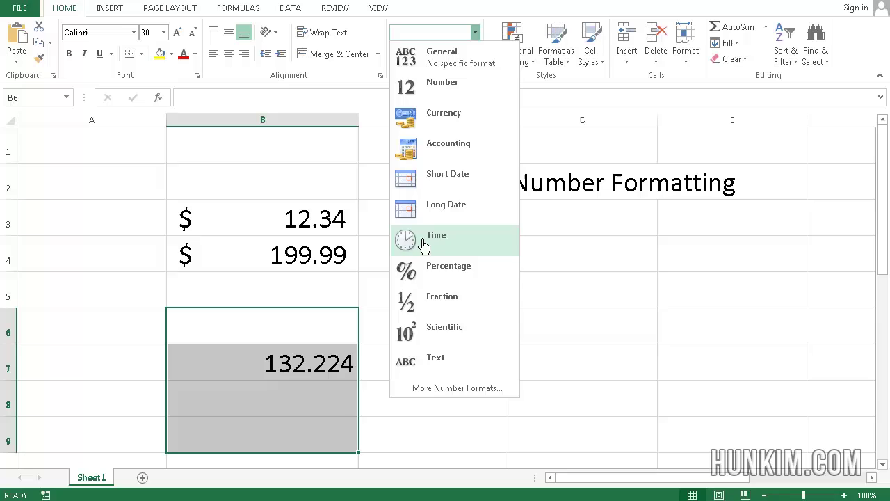
left_click(441, 364)
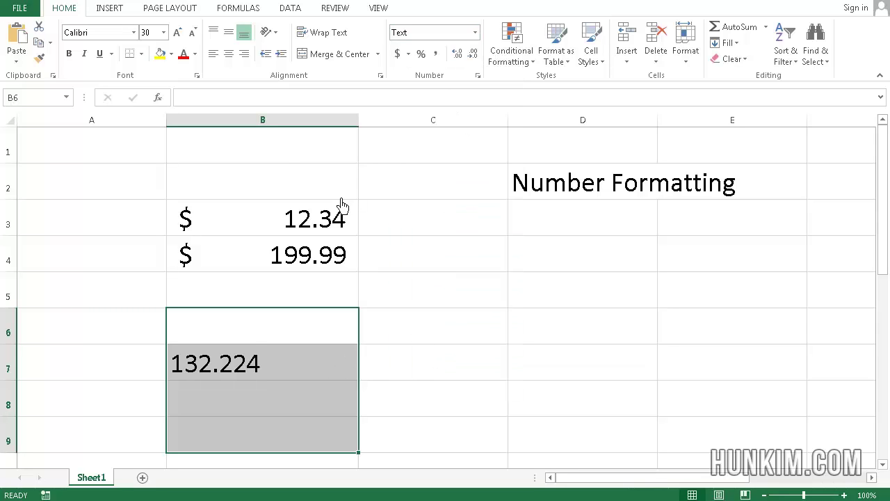
left_click(228, 54)
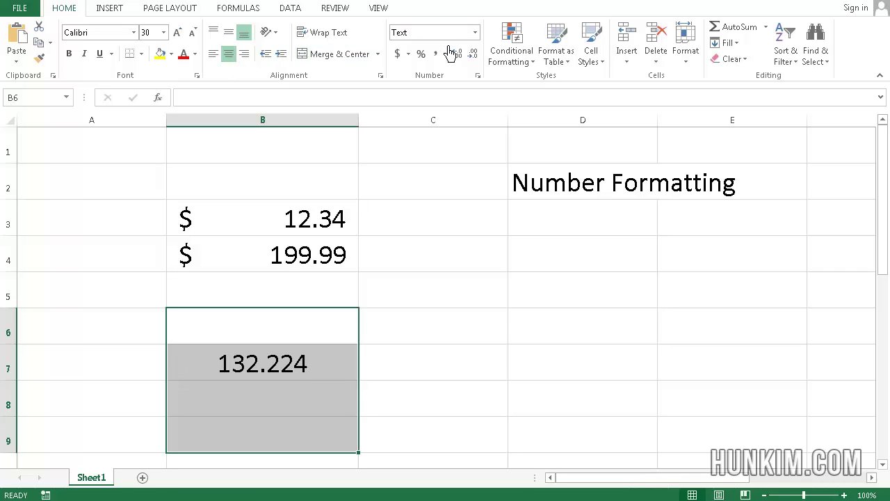
left_click(397, 55)
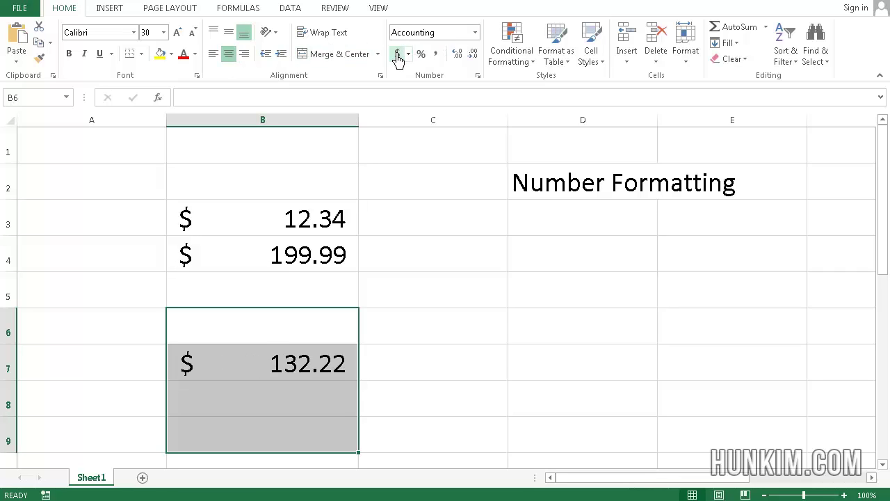
left_click(439, 60)
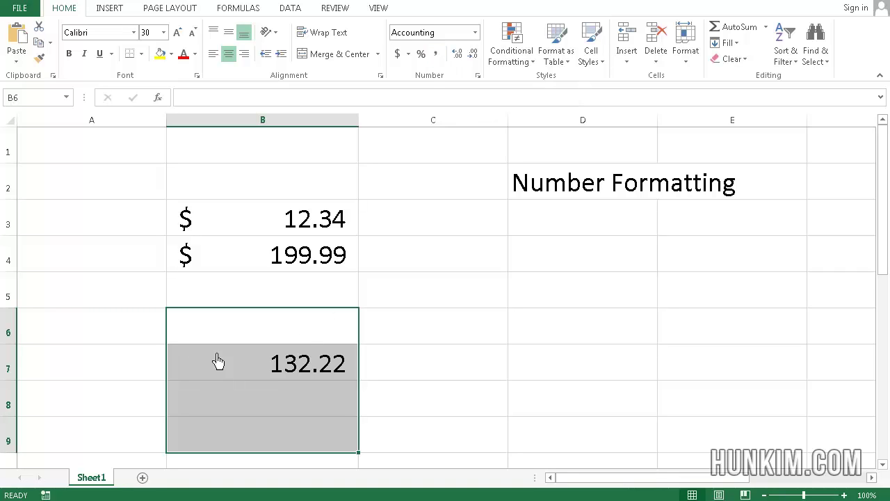
Enter 9.99 in cell B8.
left_click(310, 330)
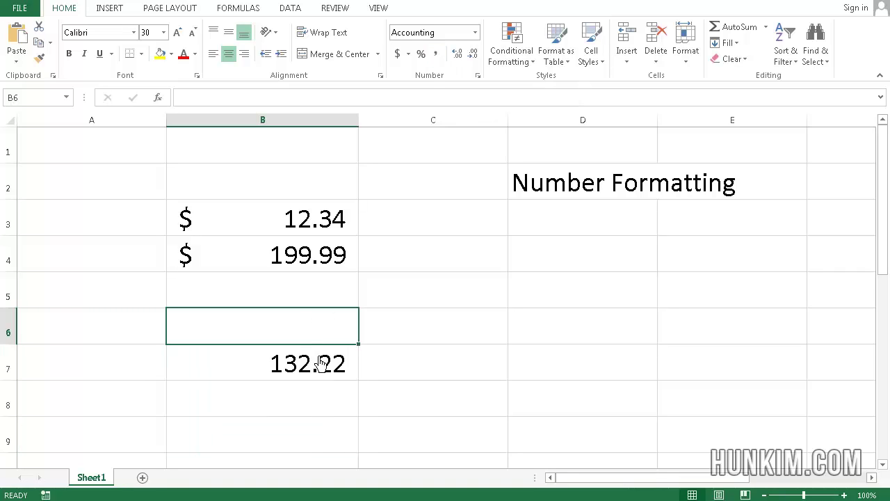
left_click(324, 399)
type("9.9")
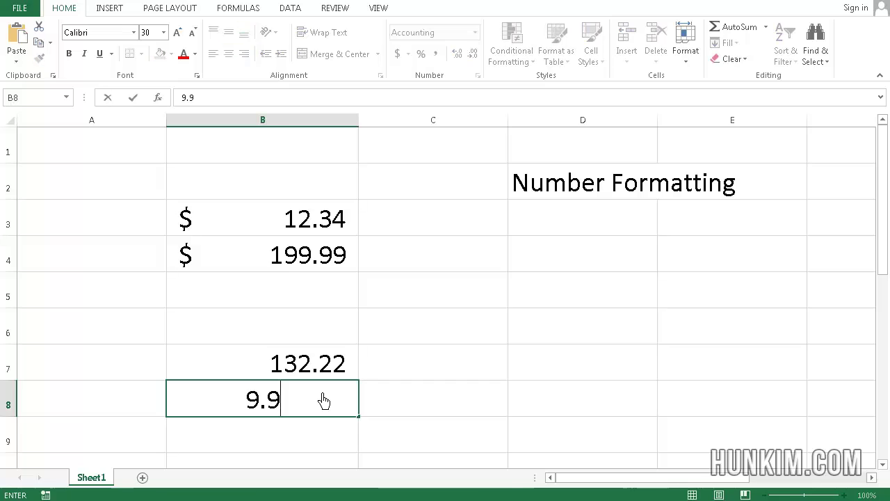
type("9")
key("Return")
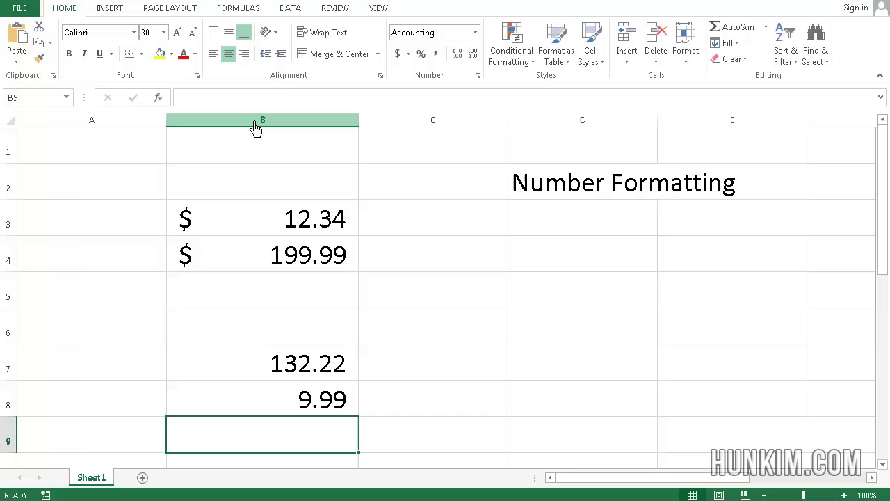
Clear B2:B8 and reset column B to General format.
left_click_drag(255, 181, 275, 424)
key("Delete")
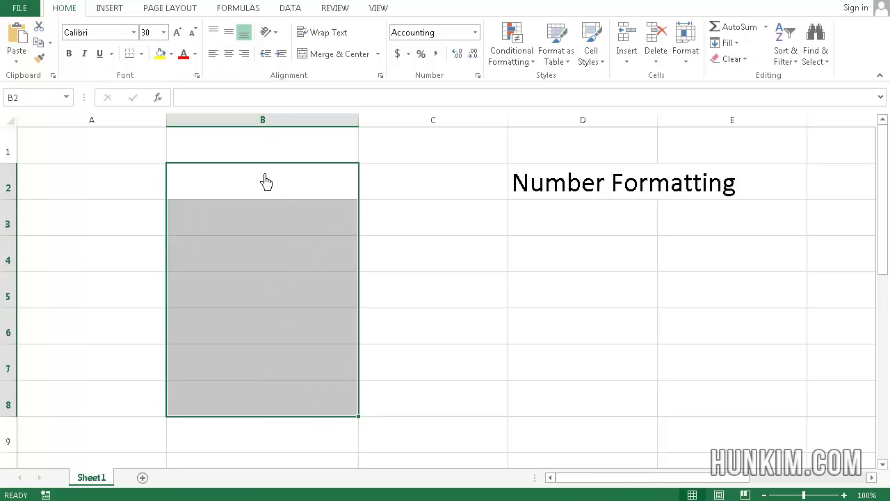
left_click(252, 129)
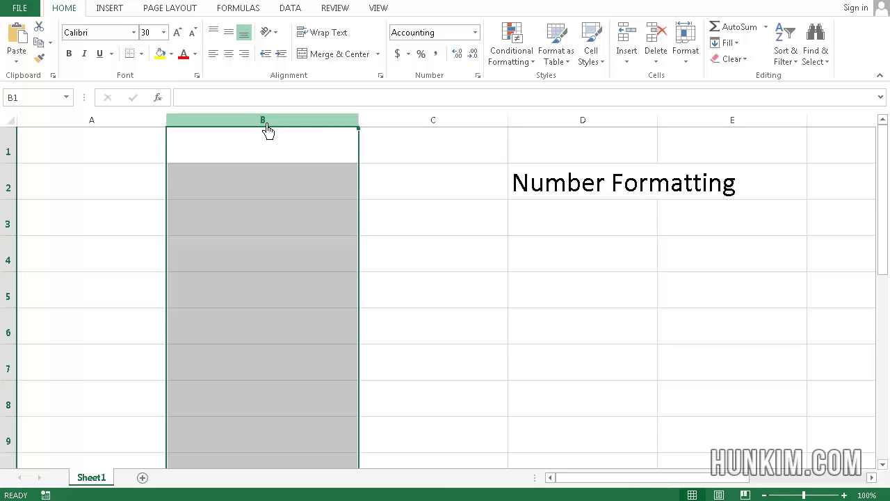
left_click(475, 33)
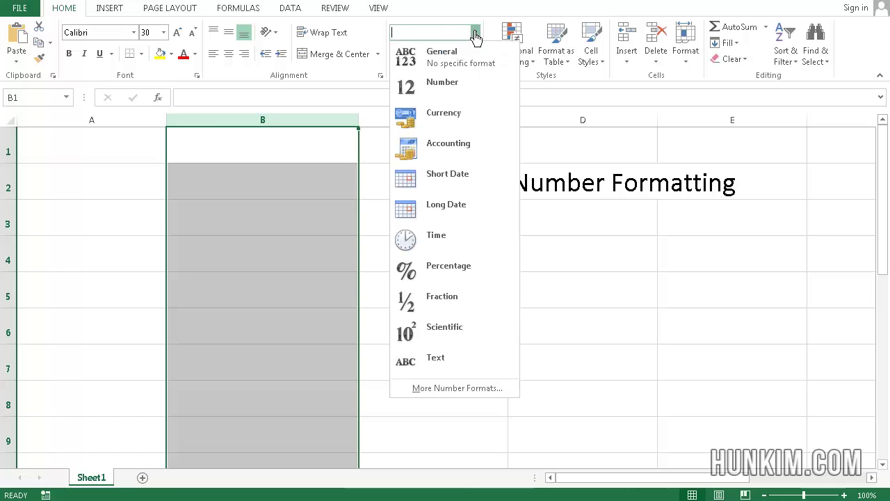
left_click(438, 64)
left_click(403, 206)
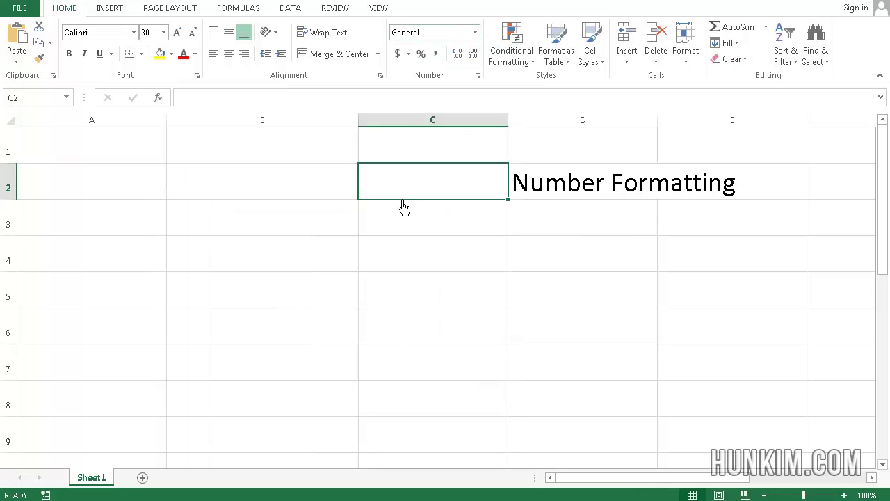
Enter .88 in B4 and display it as 88% with Percent Style.
left_click(278, 248)
type(".")
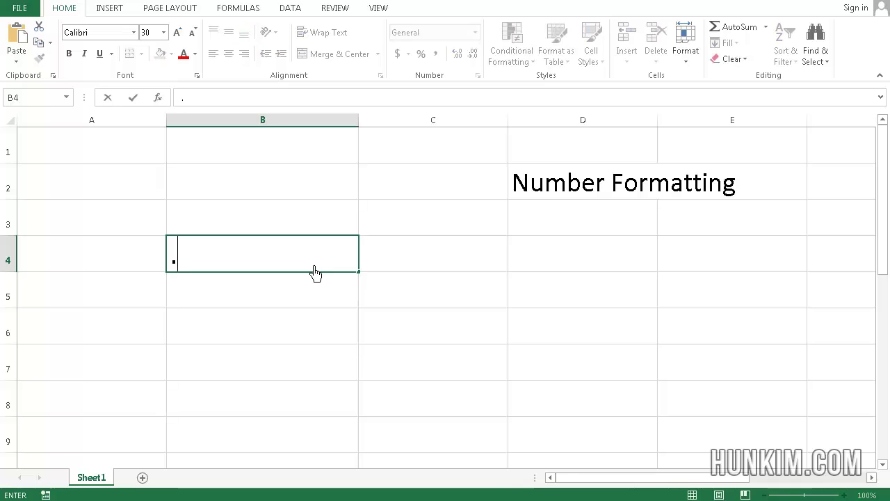
type("88")
key("Return")
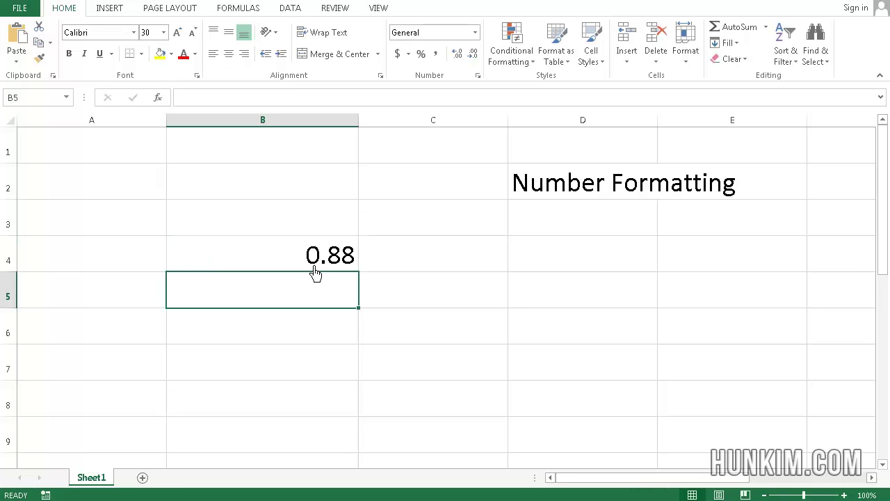
left_click(265, 258)
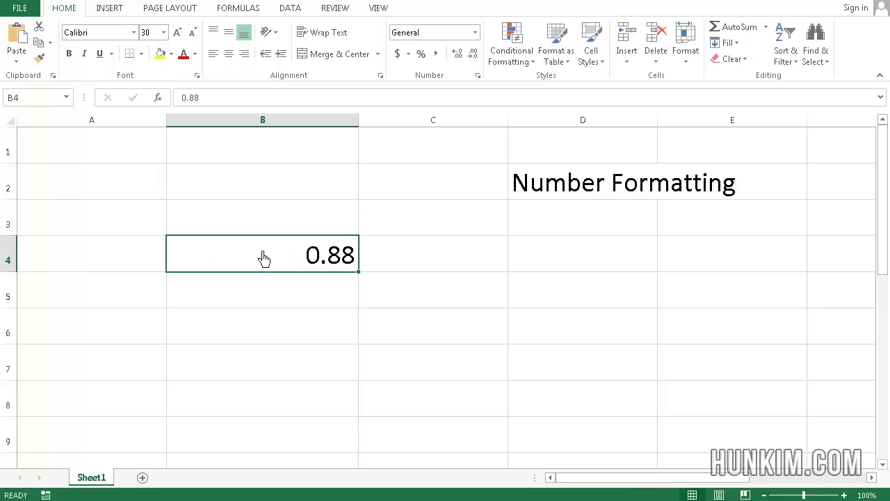
left_click(420, 56)
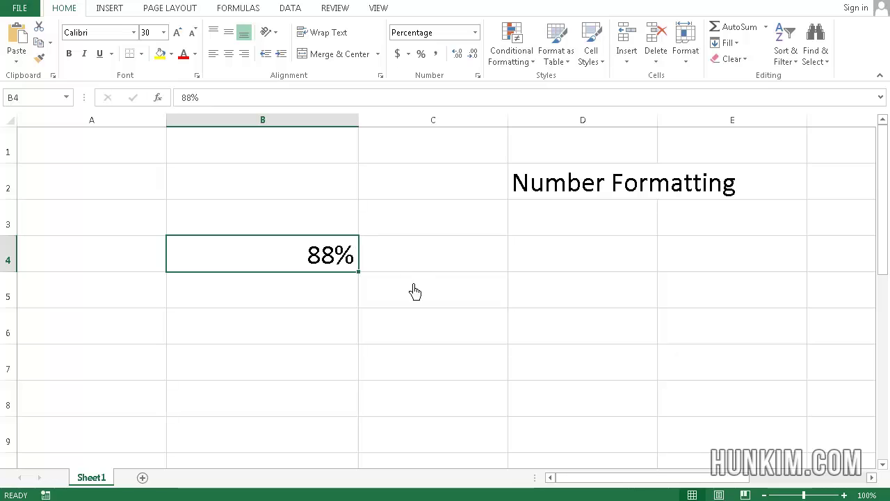
left_click(134, 273)
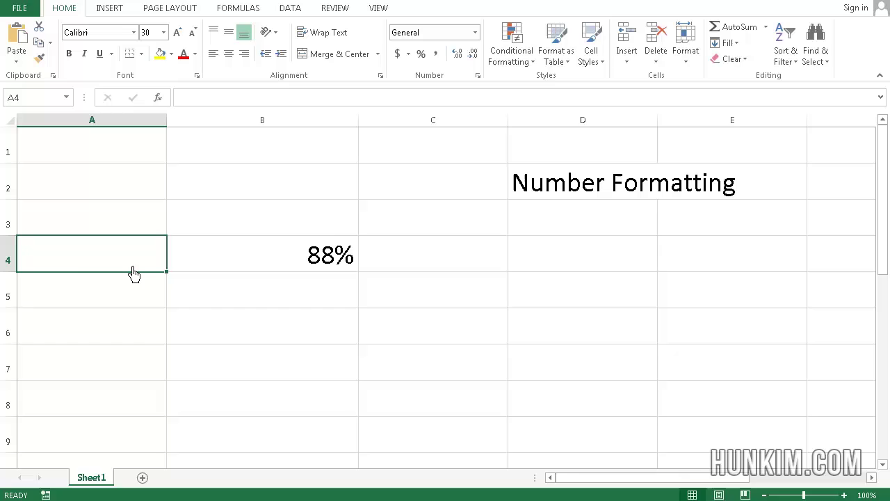
Enter 2000 in cell A4 and move to C4.
type("2000")
key("ctrl+Return")
key("Right")
key("Right")
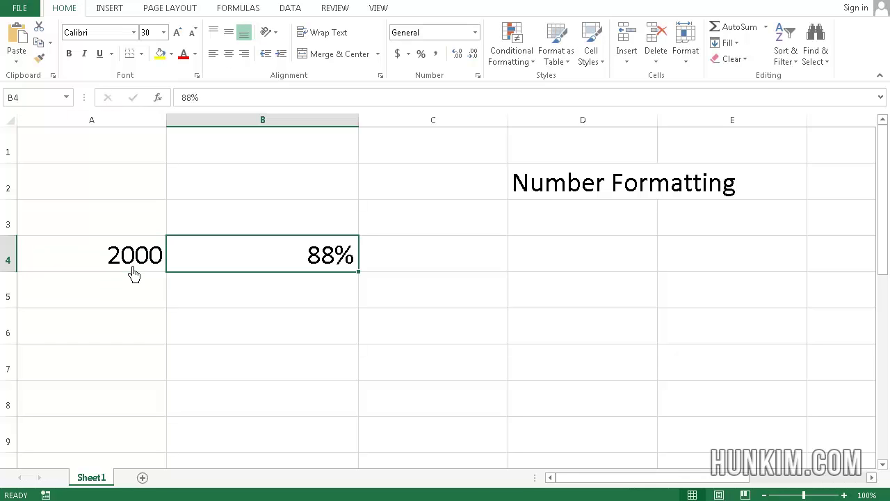
key("Left")
key("Right")
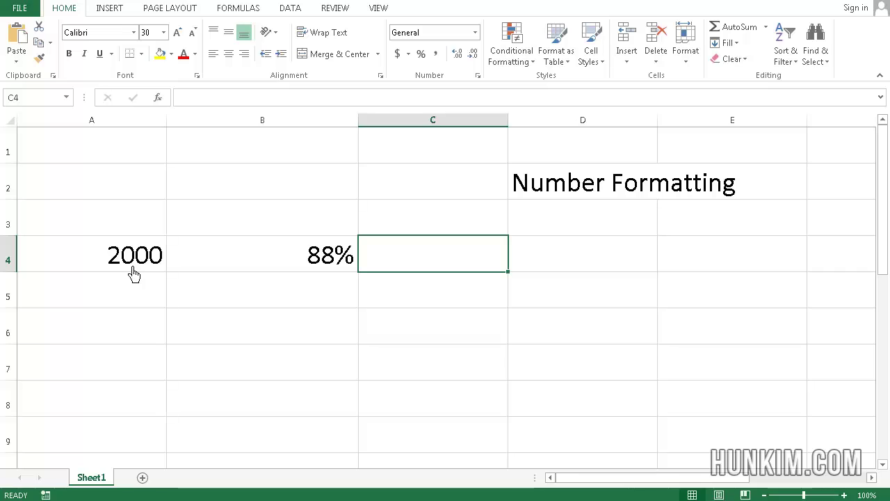
key("Left")
key("Left")
key("Right")
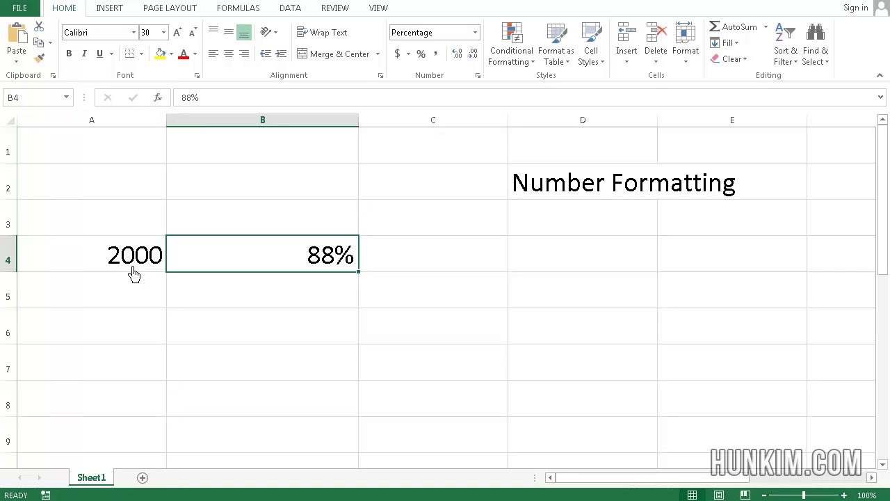
key("Left")
key("Right")
key("Right")
Write the formula =A4*B4 in C4, which shows 1760.
type("=")
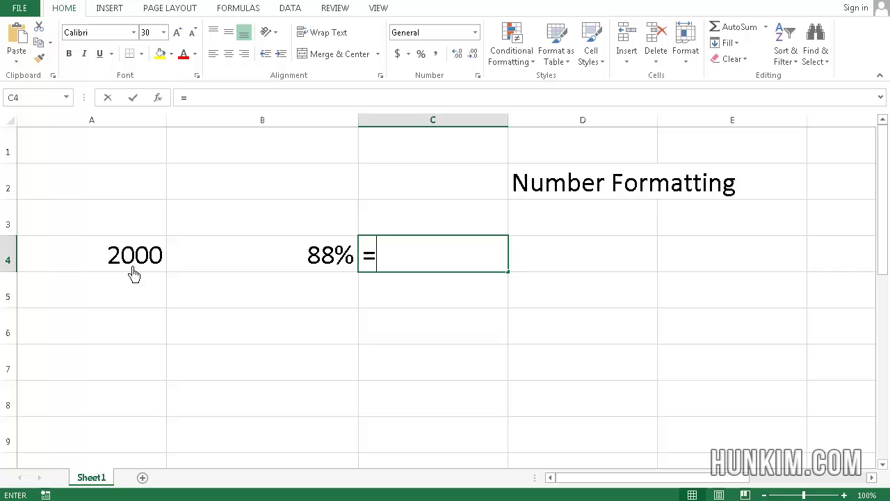
left_click(129, 264)
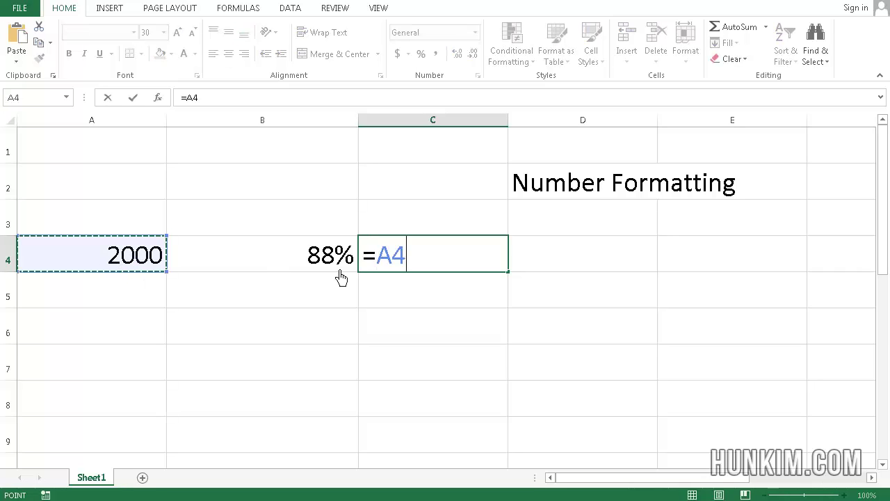
type("*")
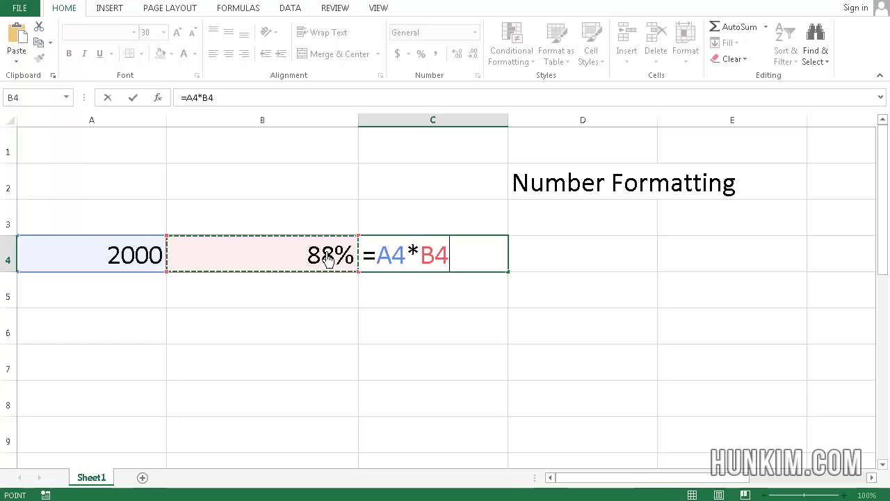
left_click(329, 258)
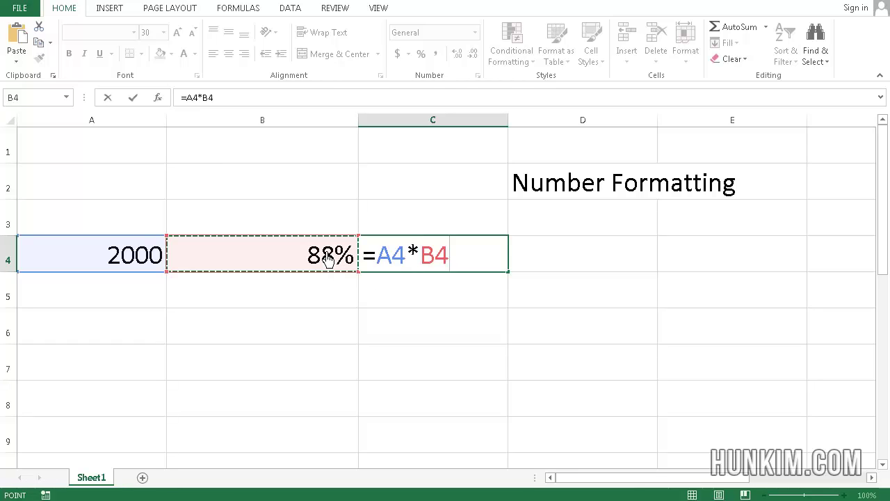
key("Return")
left_click(394, 269)
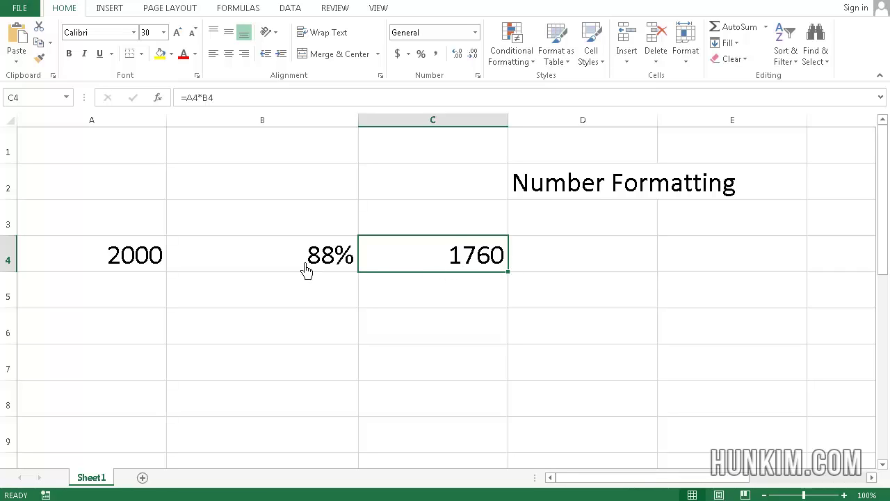
Delete the formula in C4 and the 2000 in A4.
left_click(273, 265)
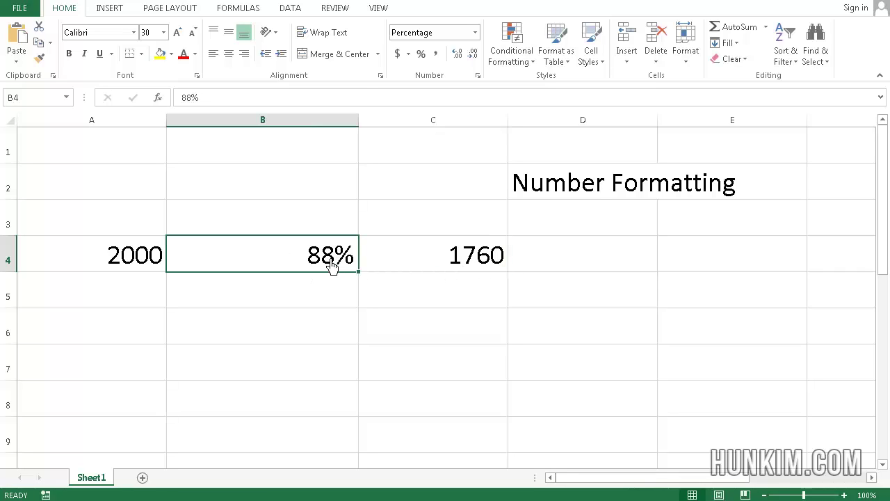
left_click(476, 270)
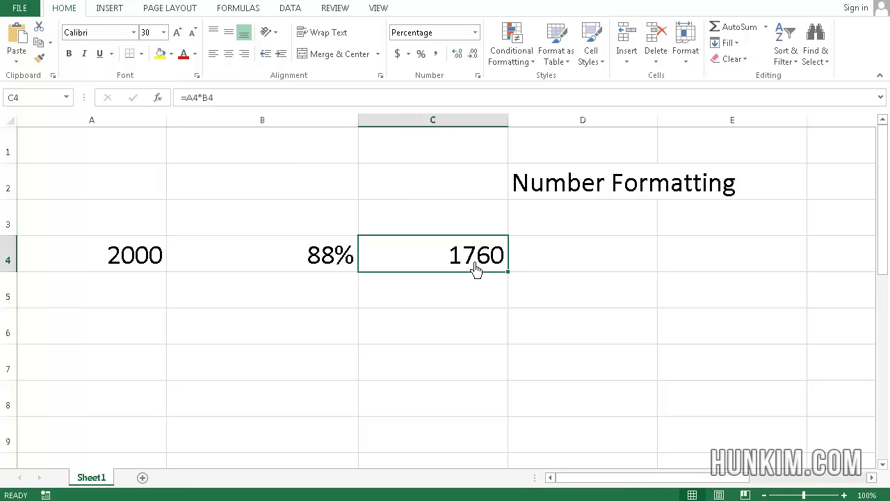
key("Delete")
left_click(128, 269)
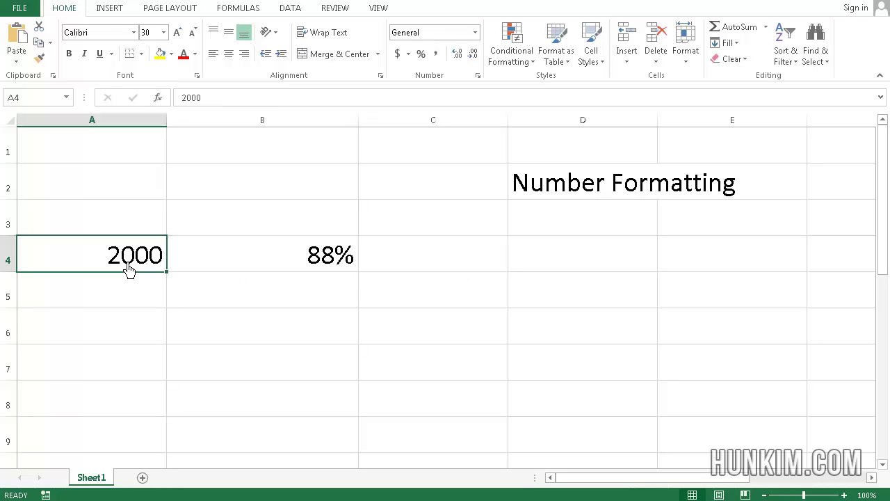
key("Delete")
Switch B4 to Number format so it shows 0.88.
left_click(309, 263)
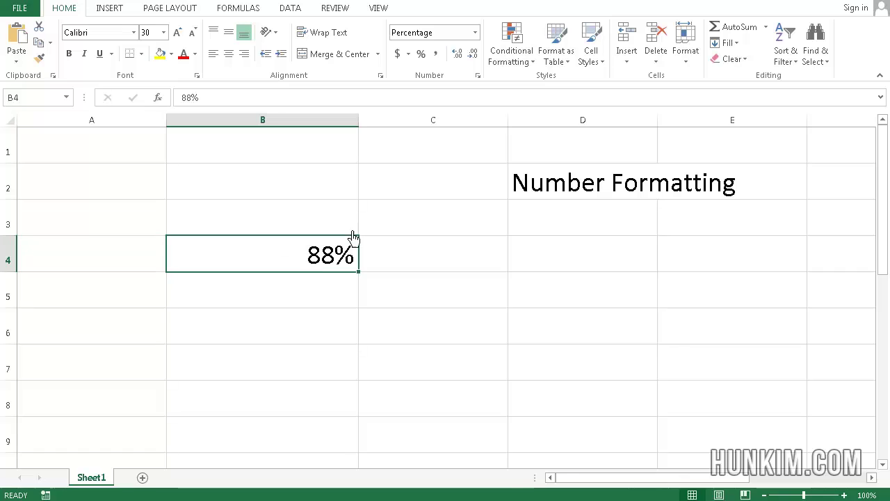
left_click(476, 33)
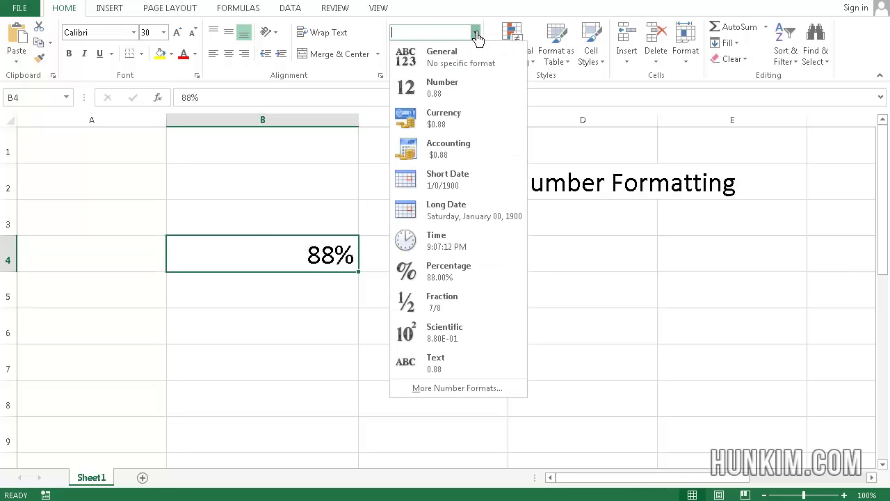
left_click(462, 94)
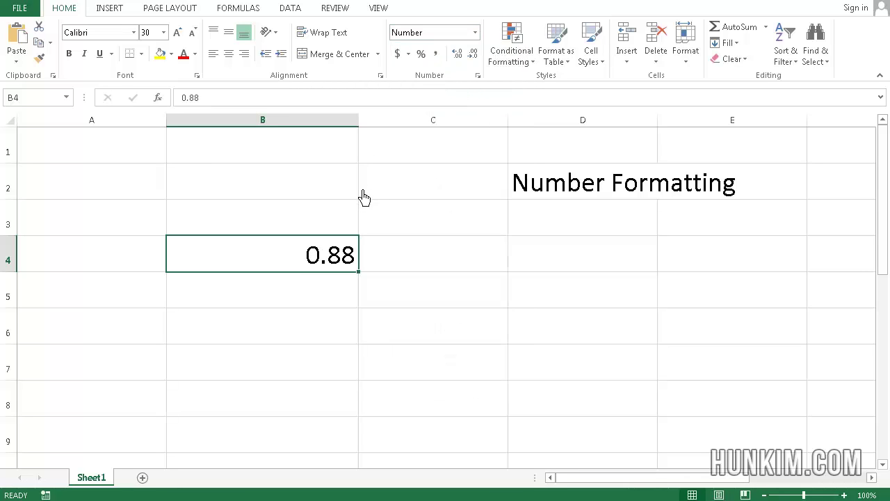
Enter 3.141592654 in B4 and apply Number format.
type("3.")
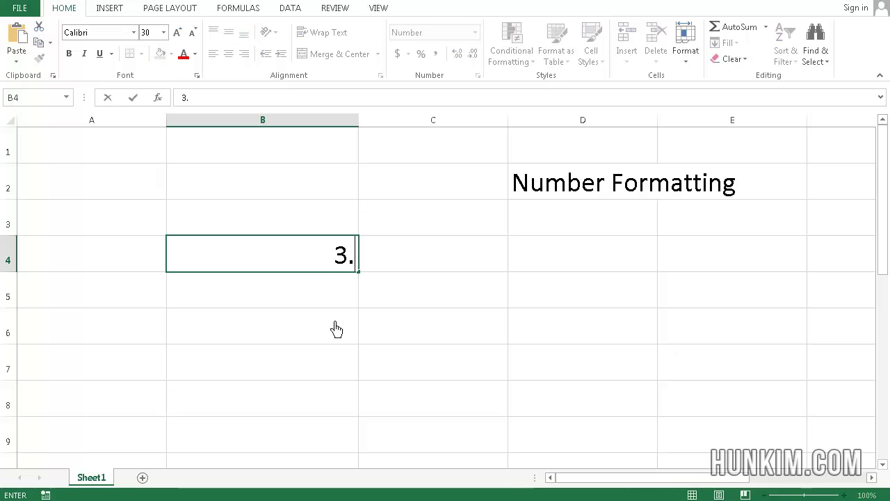
type("141592")
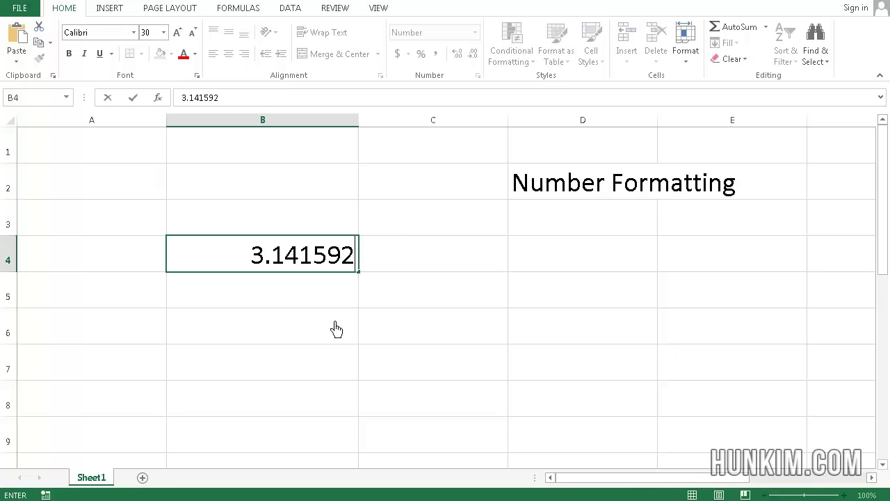
type("654")
key("Return")
key("Up")
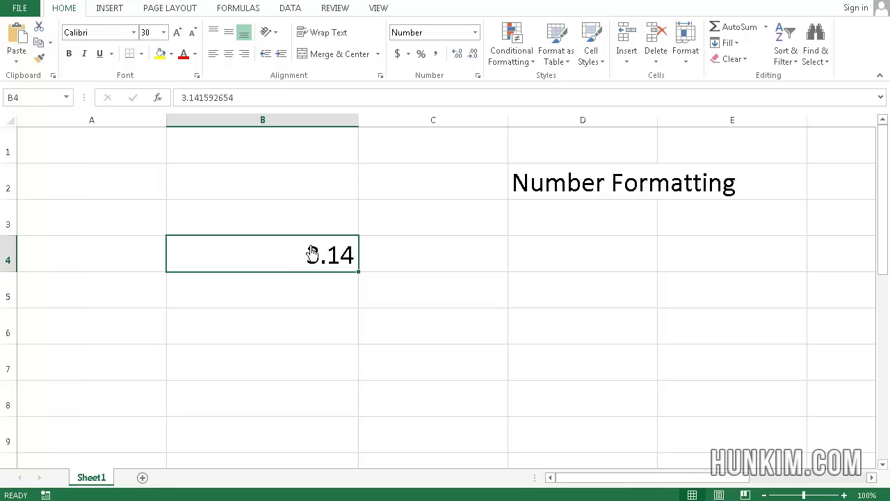
left_click(475, 33)
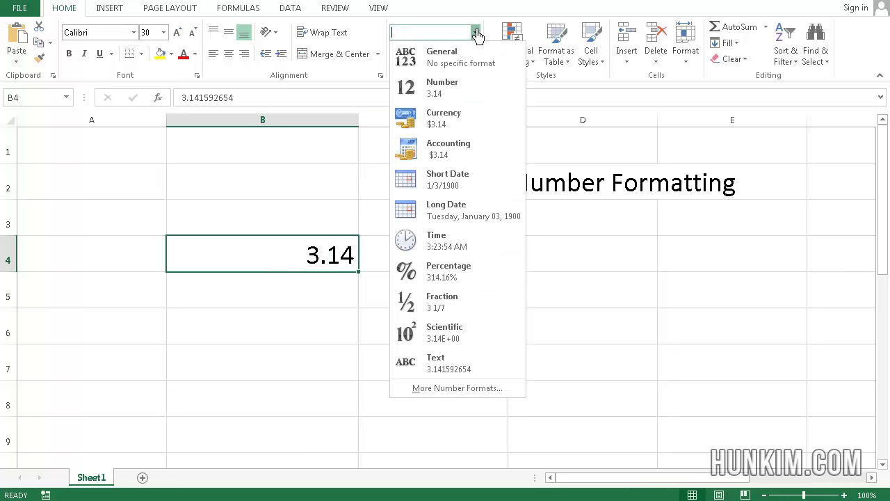
left_click(455, 90)
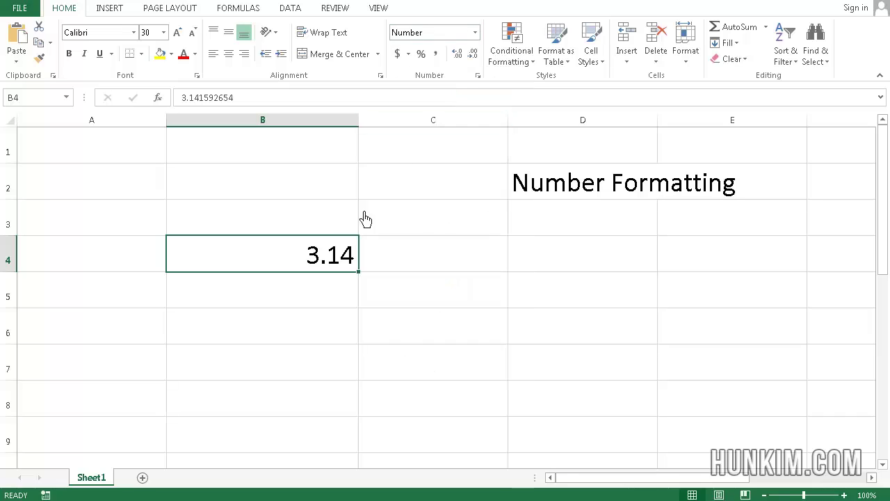
Adjust B4's decimal places until it displays 3.1416.
left_click(457, 55)
left_click(456, 56)
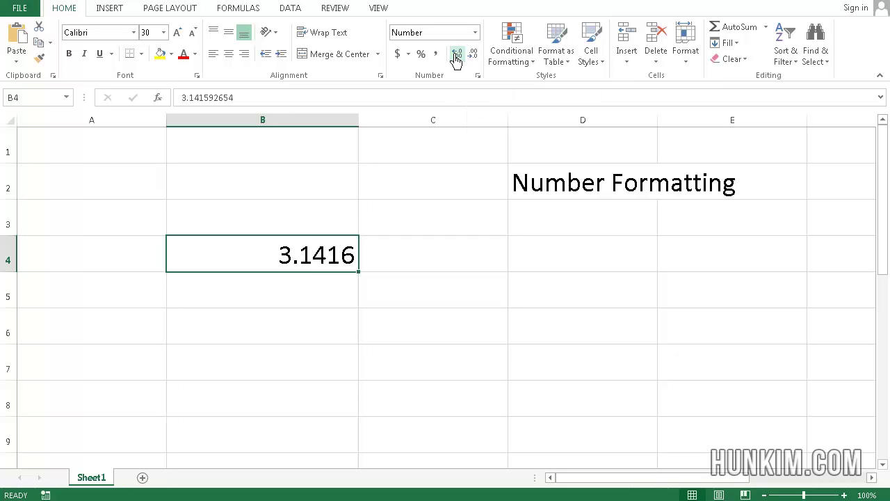
left_click(456, 56)
left_click(456, 55)
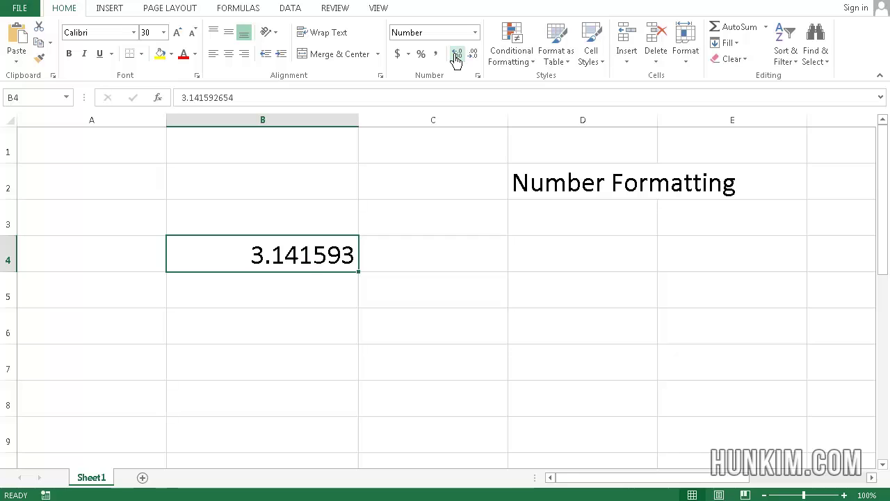
left_click(474, 56)
left_click(474, 55)
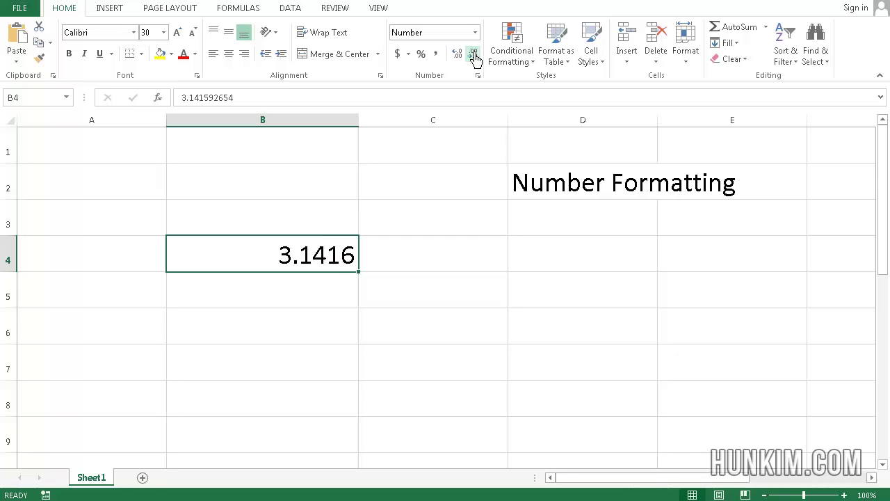
left_click(457, 55)
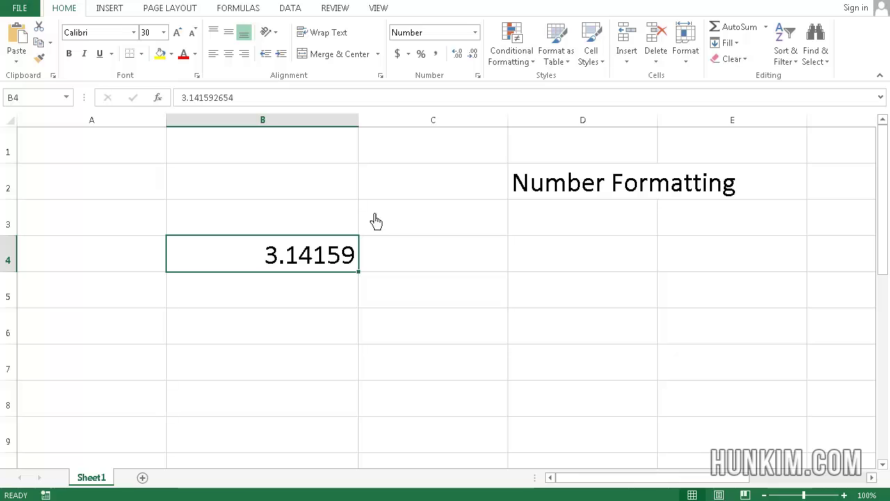
left_click(474, 54)
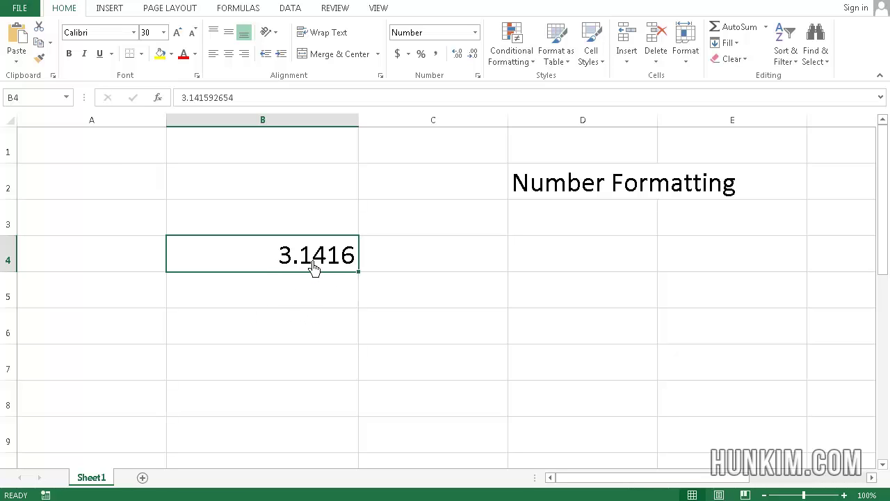
Apply Fraction format to B4 so it displays 3 1/7.
left_click(475, 32)
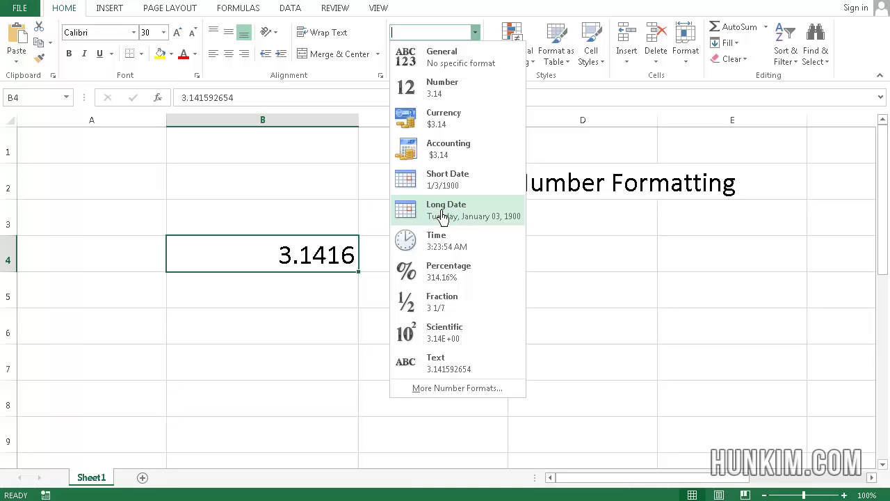
left_click(415, 304)
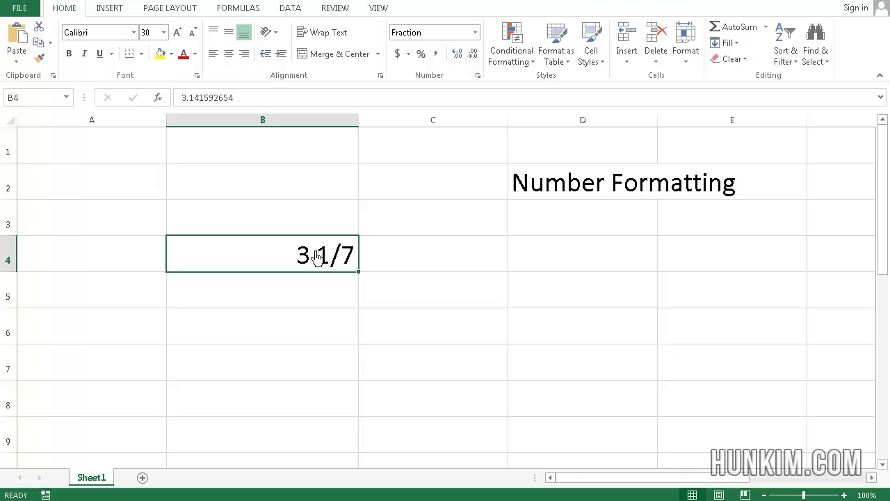
left_click(475, 35)
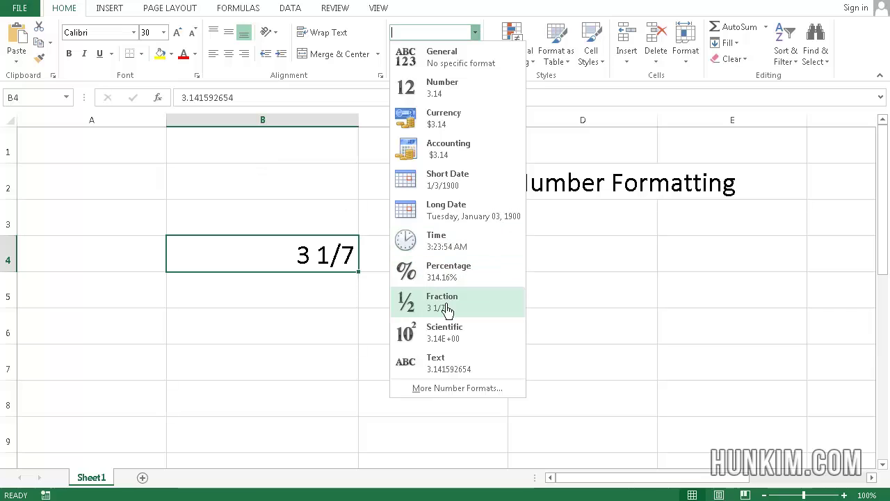
Open Format Cells from More Number Formats, close it, and reopen it via right-click.
left_click(454, 391)
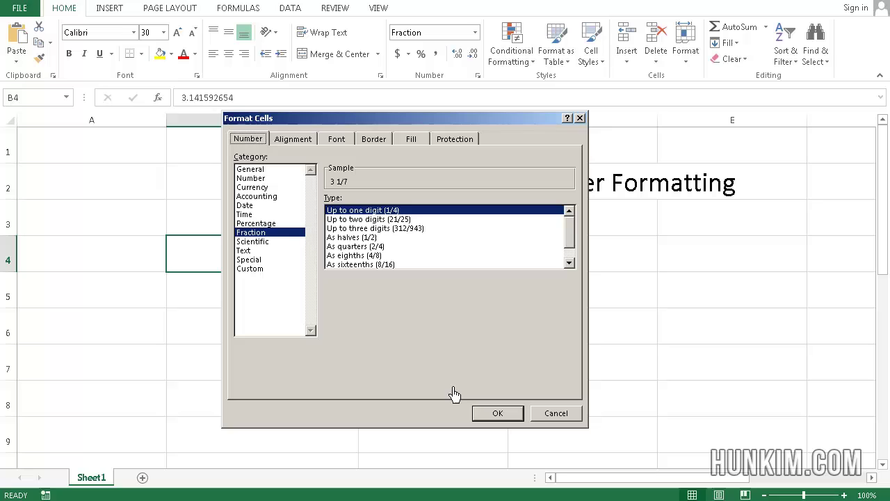
left_click_drag(345, 124, 467, 111)
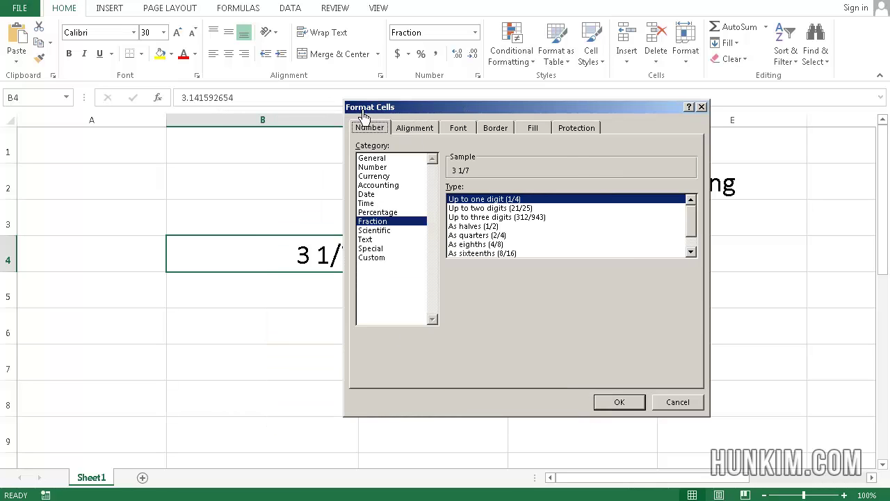
left_click(702, 108)
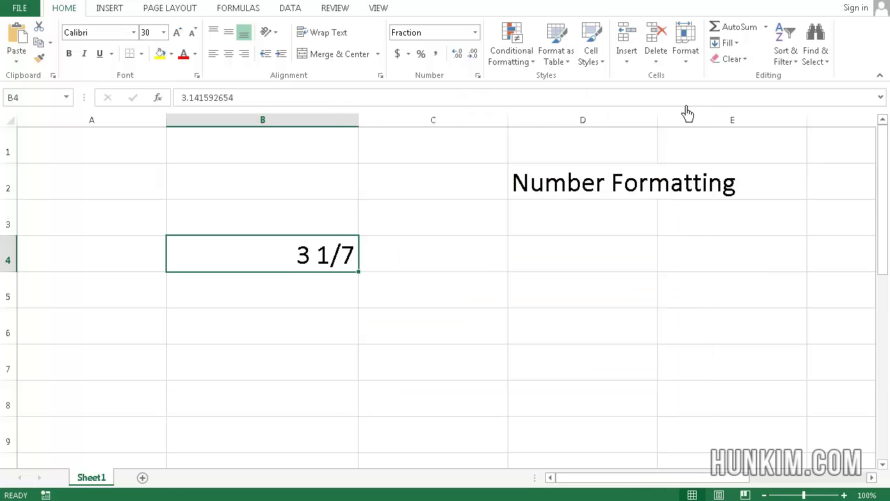
right_click(283, 261)
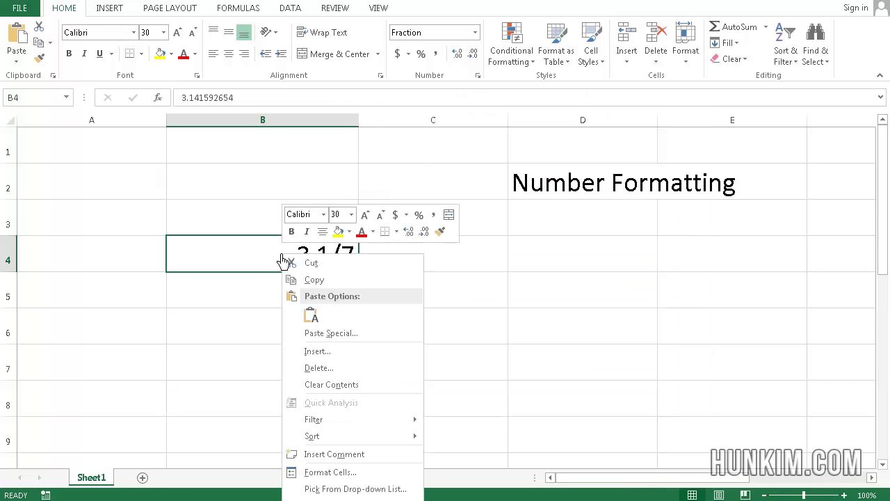
left_click(330, 473)
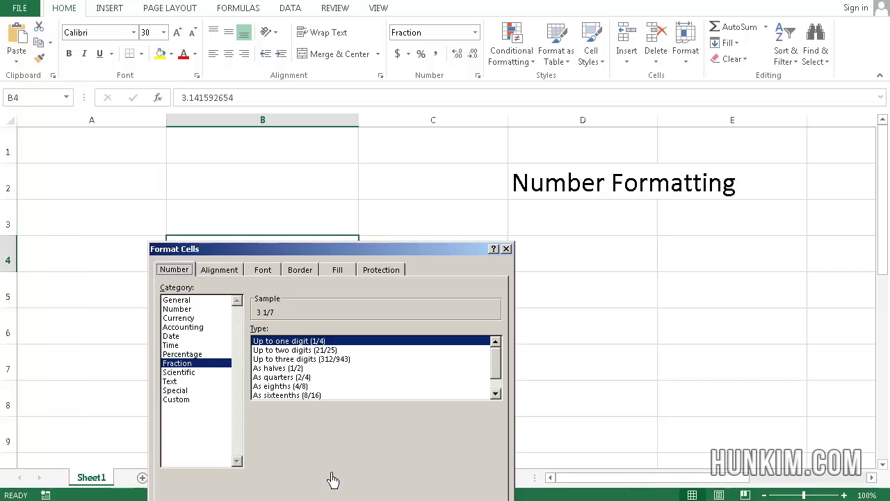
Browse every number category from General through Fraction, Text, Special and Custom.
left_click(185, 300)
left_click(186, 310)
left_click(179, 318)
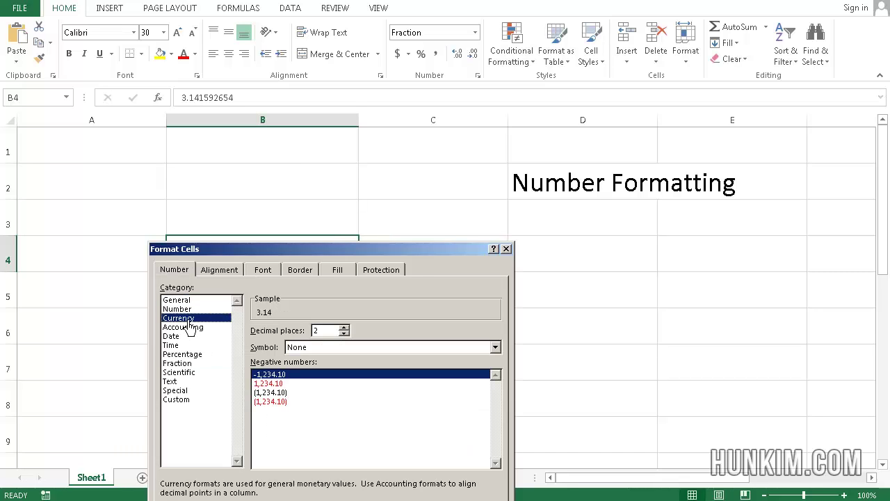
left_click(192, 328)
left_click(190, 338)
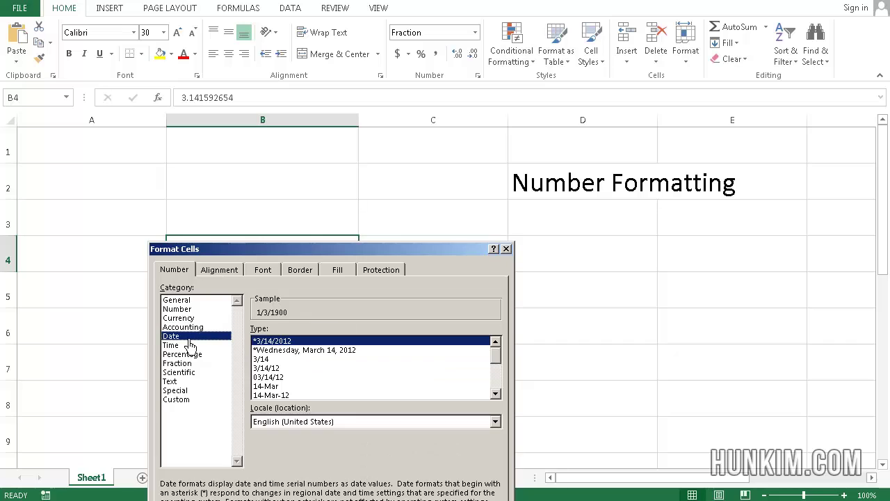
left_click(188, 346)
left_click(189, 337)
left_click(191, 346)
left_click(191, 354)
left_click(191, 364)
left_click(188, 381)
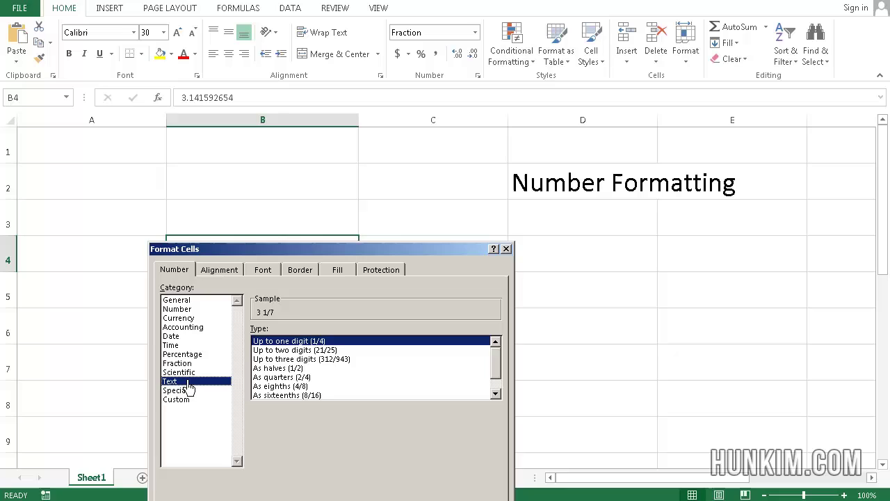
left_click(188, 391)
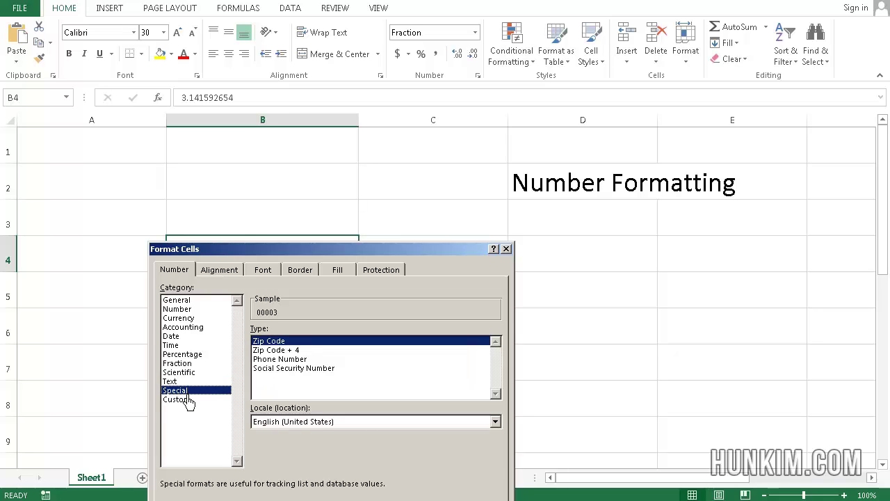
left_click(188, 401)
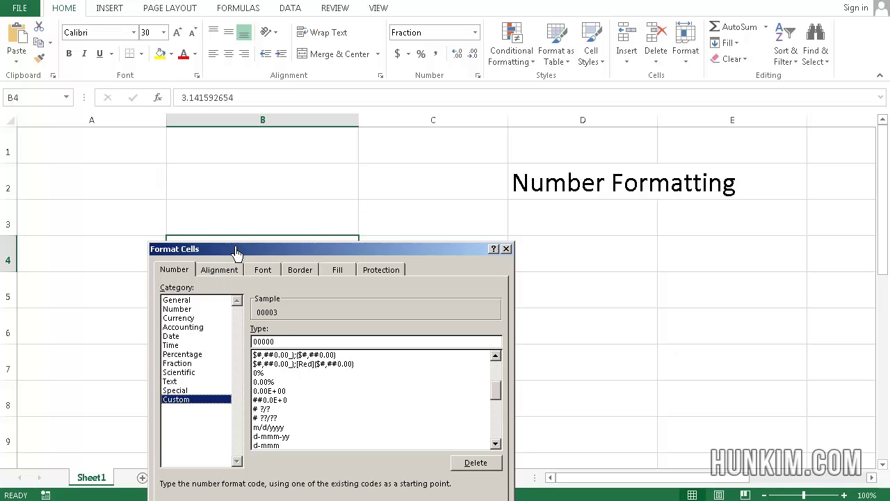
View the Alignment tab's text orientation settings.
left_click_drag(236, 252, 374, 151)
left_click(361, 173)
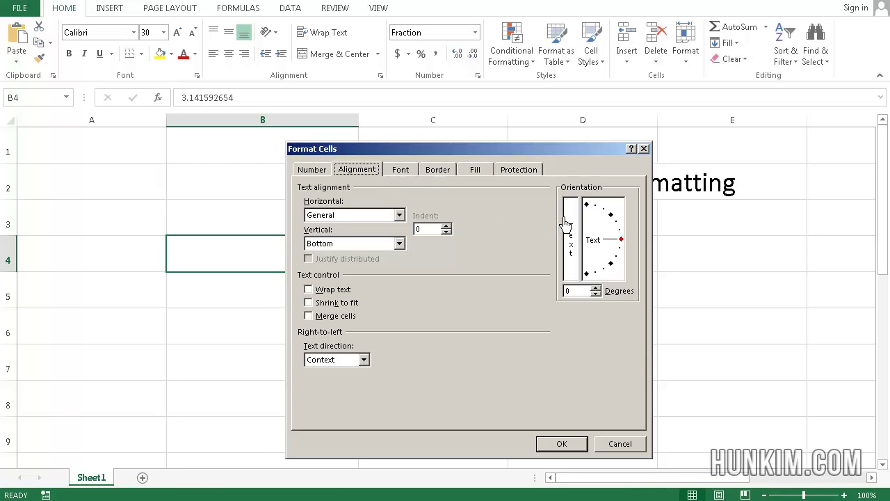
left_click_drag(539, 153, 675, 125)
Close Format Cells and set B4 to Number format, showing 3.14.
left_click(780, 118)
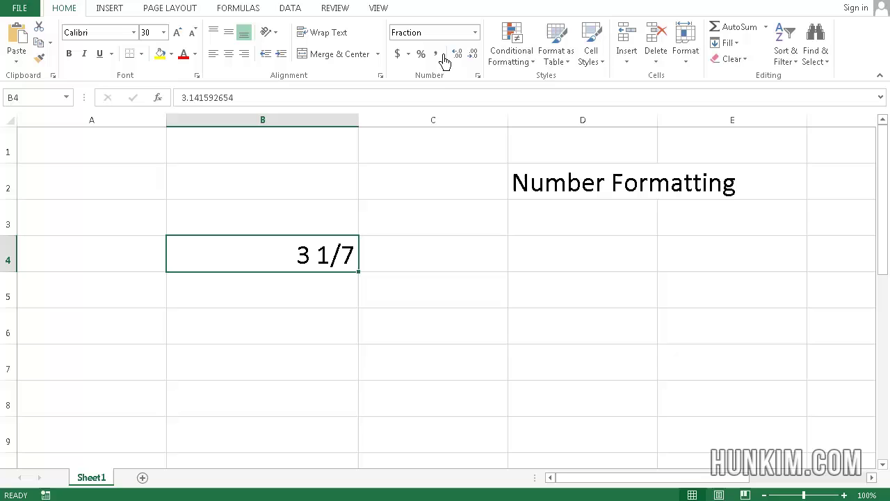
left_click(475, 32)
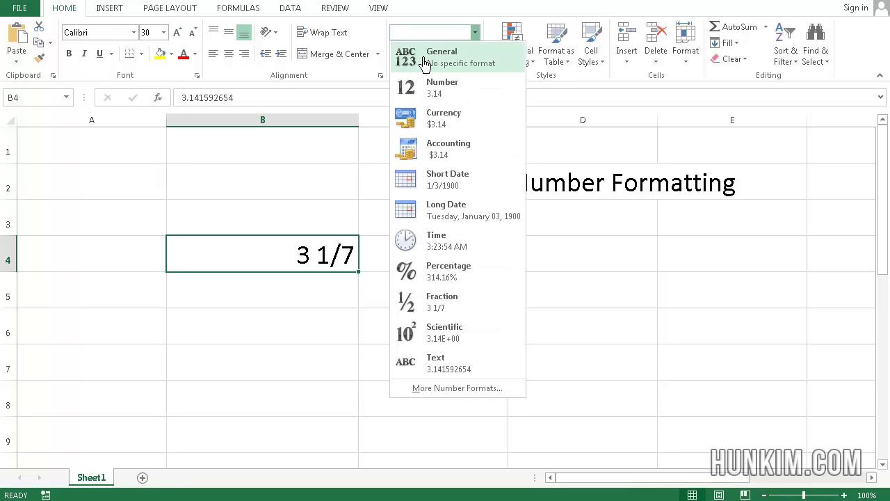
left_click(438, 91)
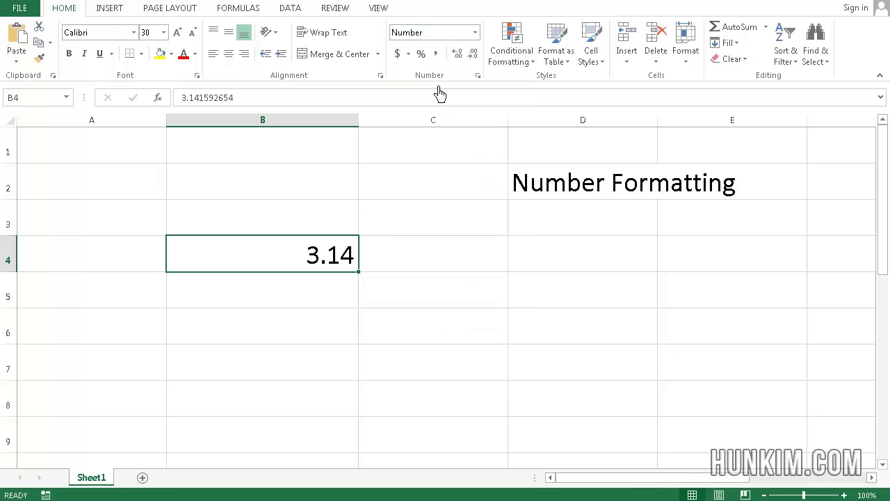
Rotate B4's text to 26° in Format Cells, then undo it back to horizontal.
right_click(300, 257)
left_click(326, 468)
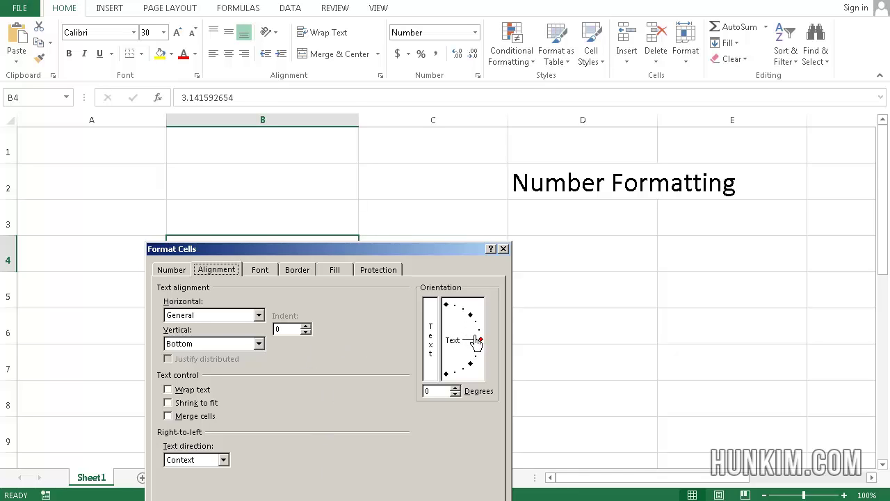
left_click_drag(477, 341, 481, 331)
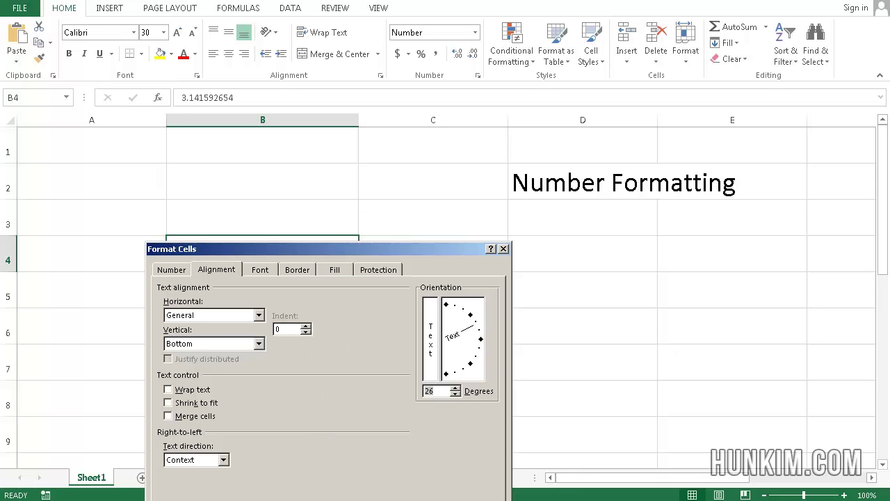
key("Return")
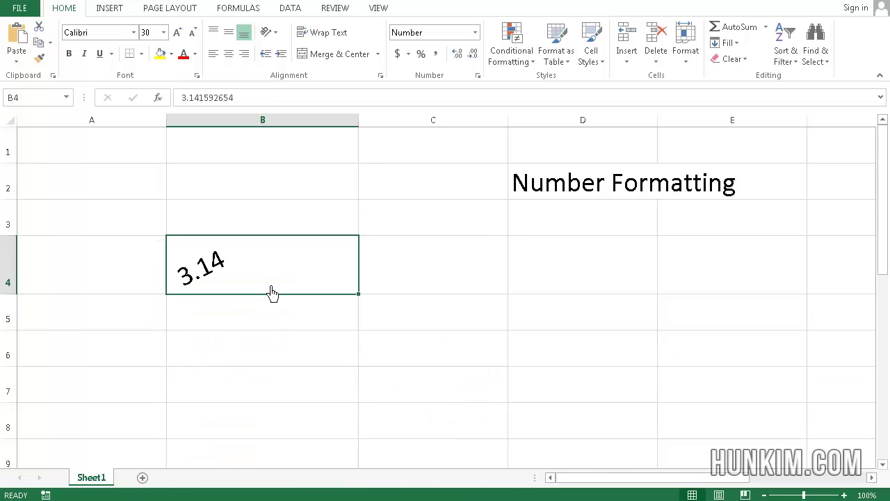
key("ctrl+z")
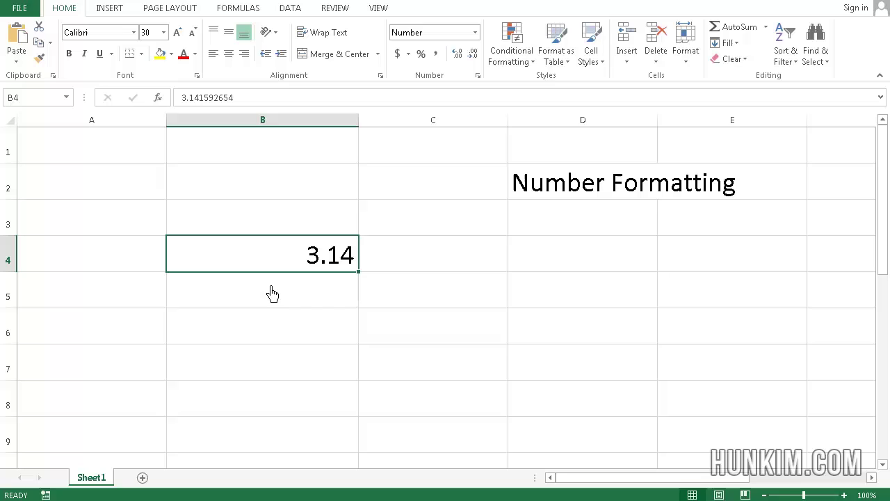
left_click(273, 39)
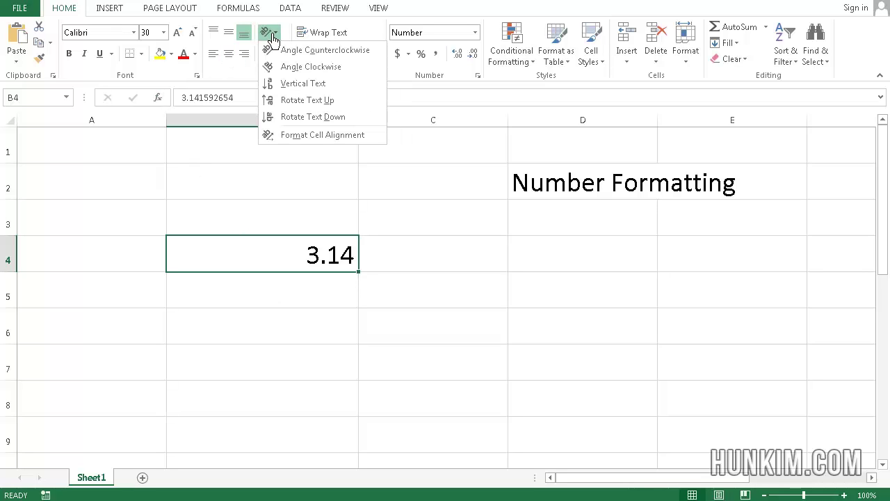
left_click(323, 55)
key("ctrl+z")
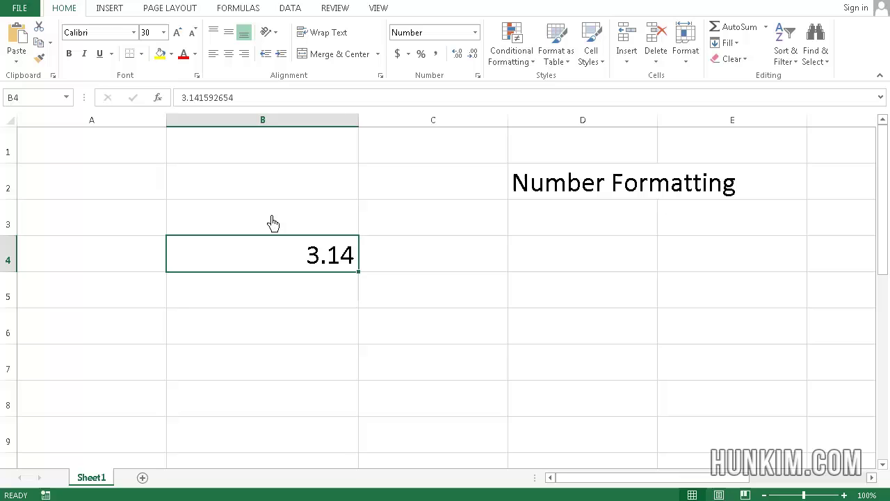
right_click(333, 259)
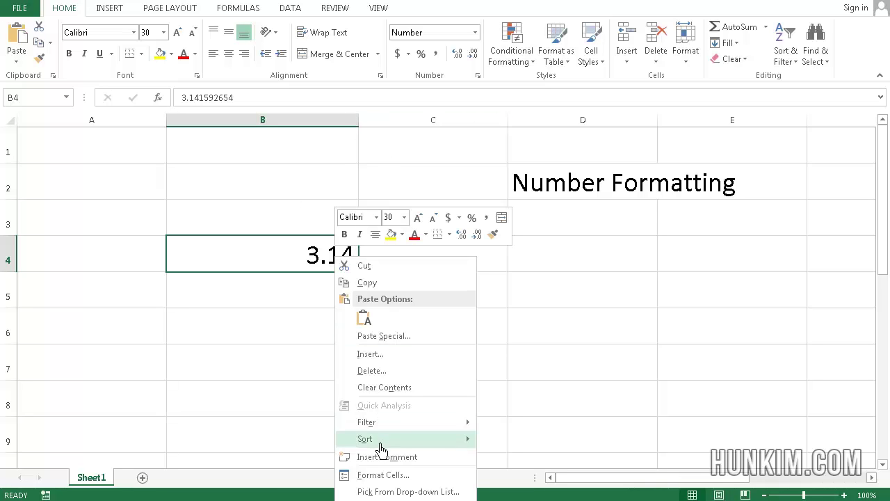
left_click(397, 476)
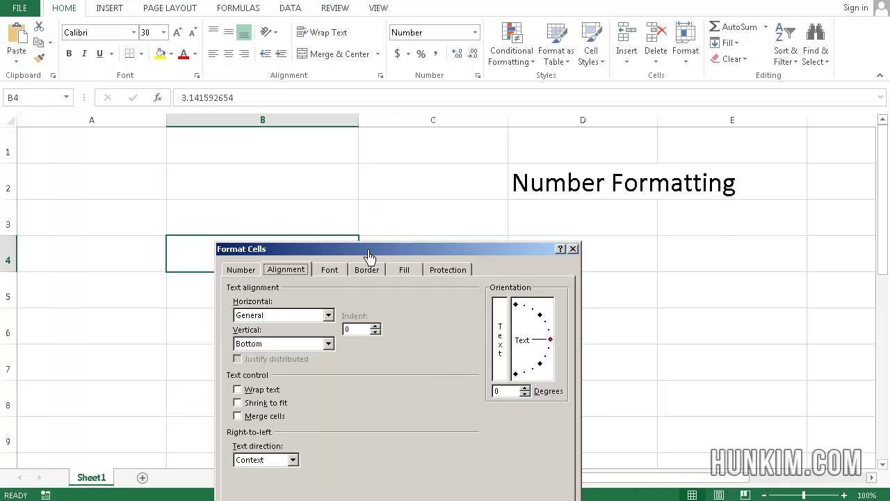
left_click_drag(368, 258, 521, 145)
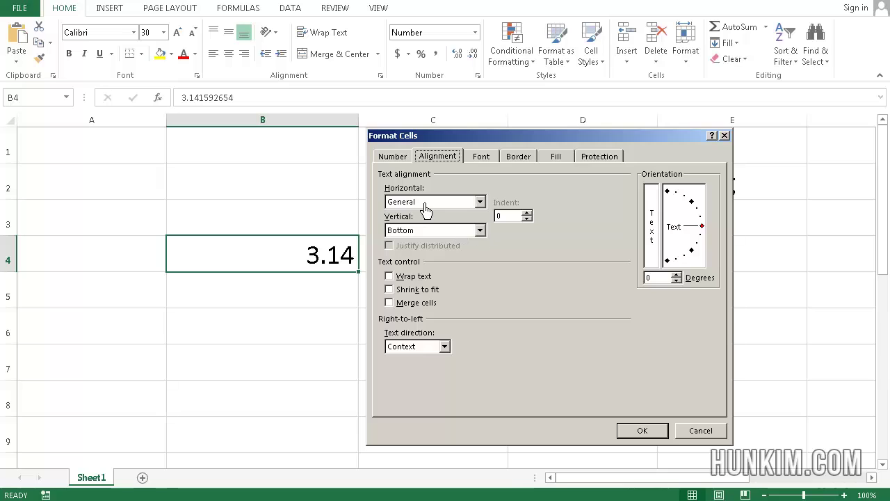
left_click(695, 221)
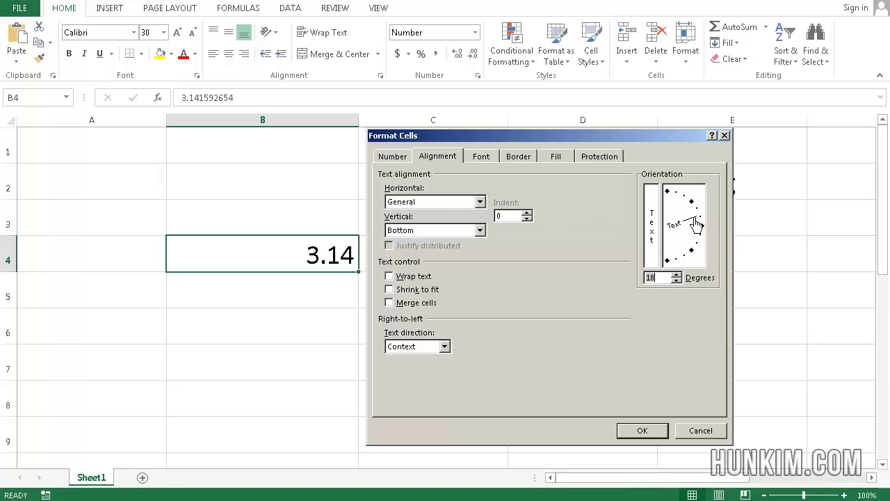
left_click_drag(696, 220, 699, 218)
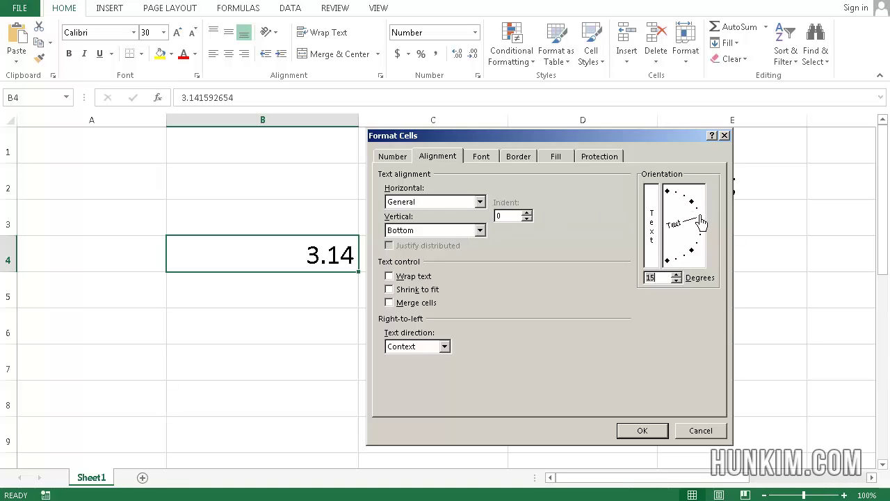
left_click(482, 157)
left_click(532, 157)
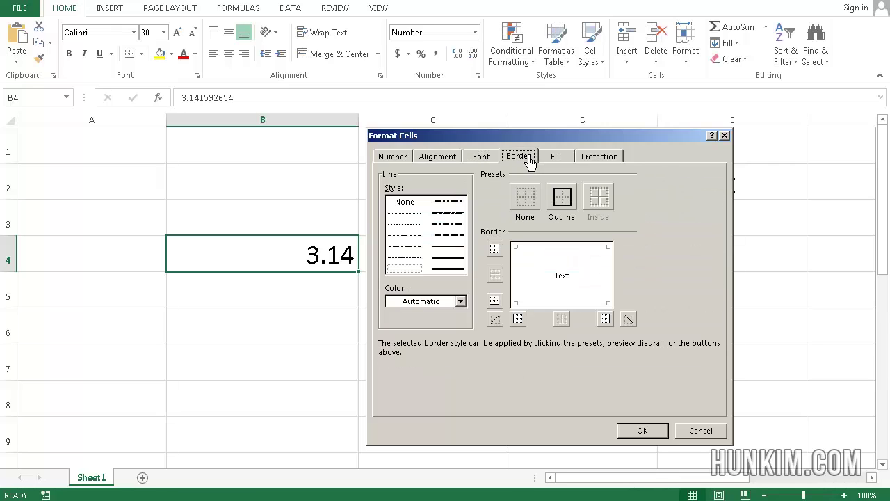
left_click(559, 159)
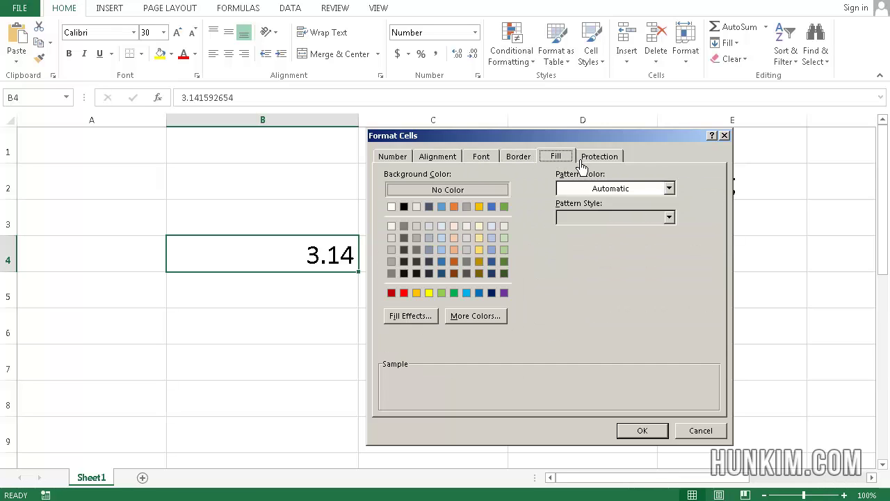
left_click(698, 430)
left_click(430, 273)
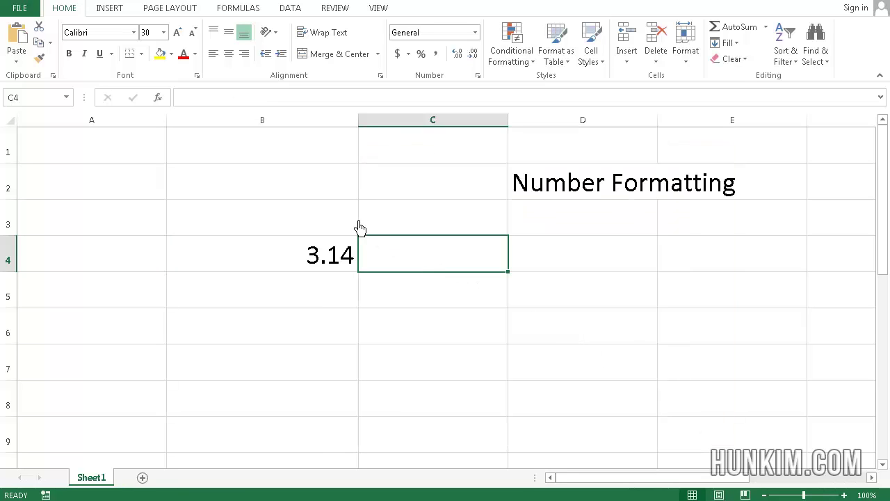
left_click(310, 228)
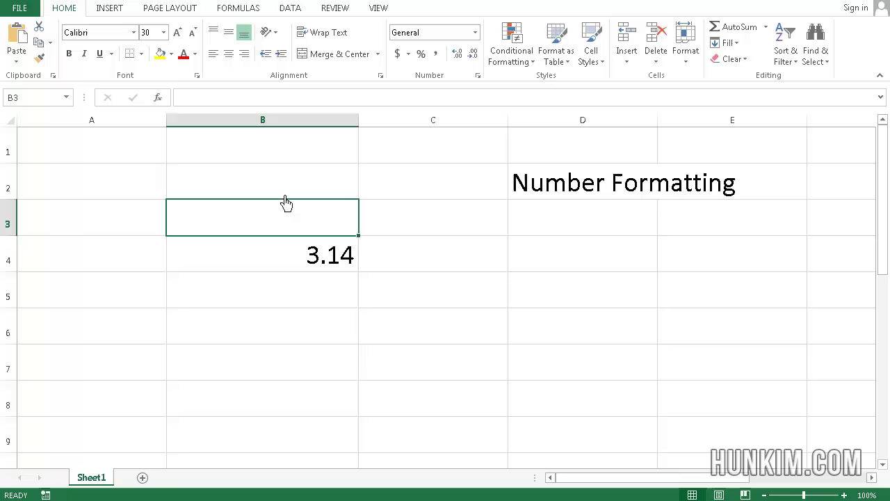